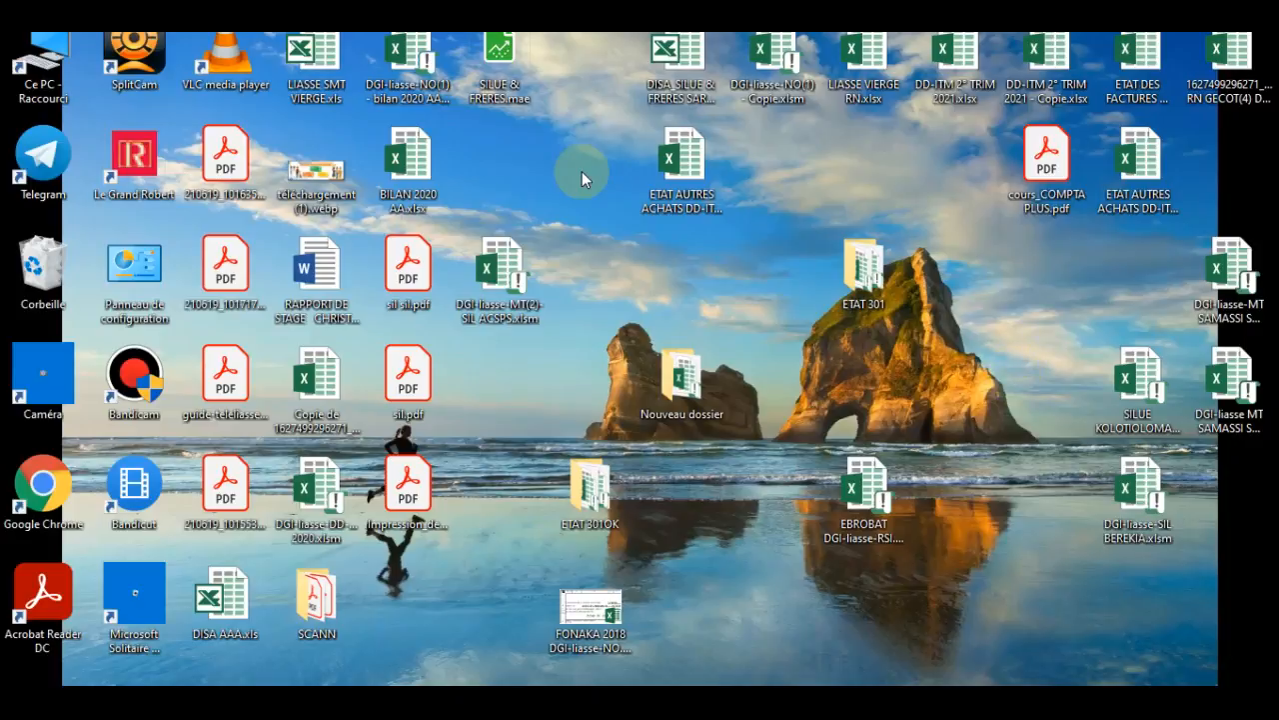
Open the SILUE & FRERES.mae accounting file and log in as Administrateur
{"action": "double_click", "coordinate": [500, 60]}
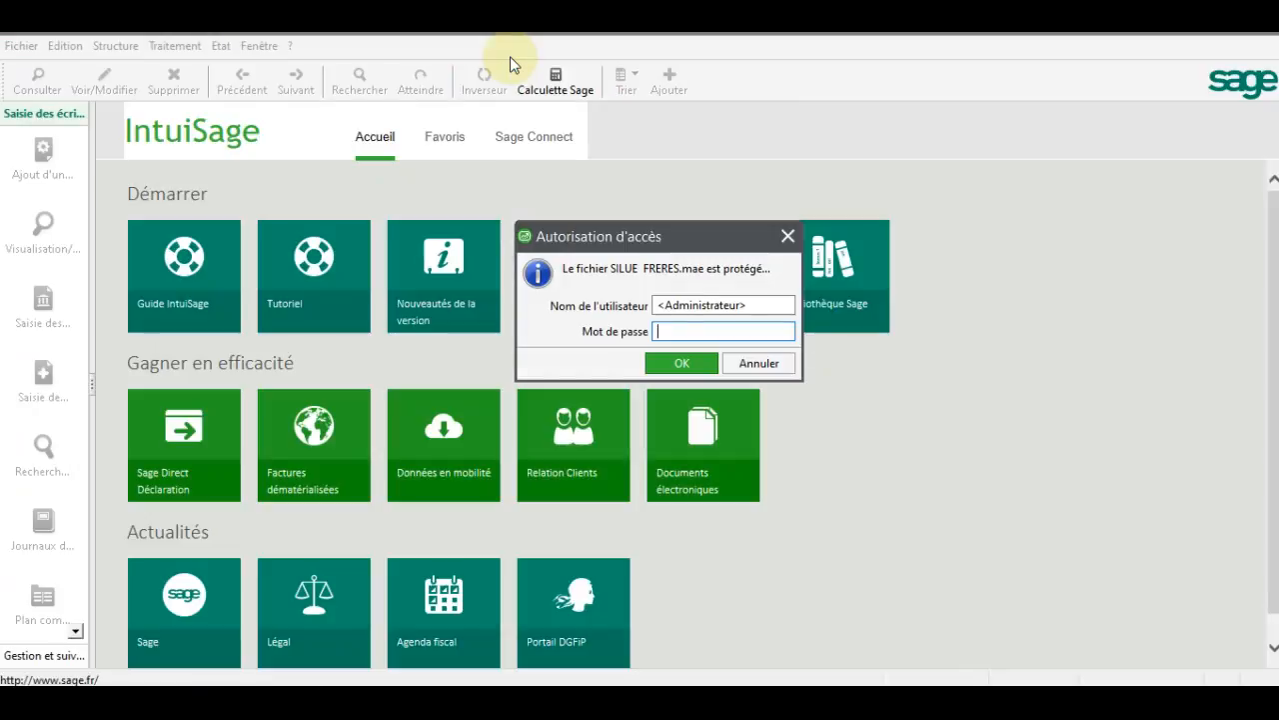
{"action": "left_click", "coordinate": [686, 366]}
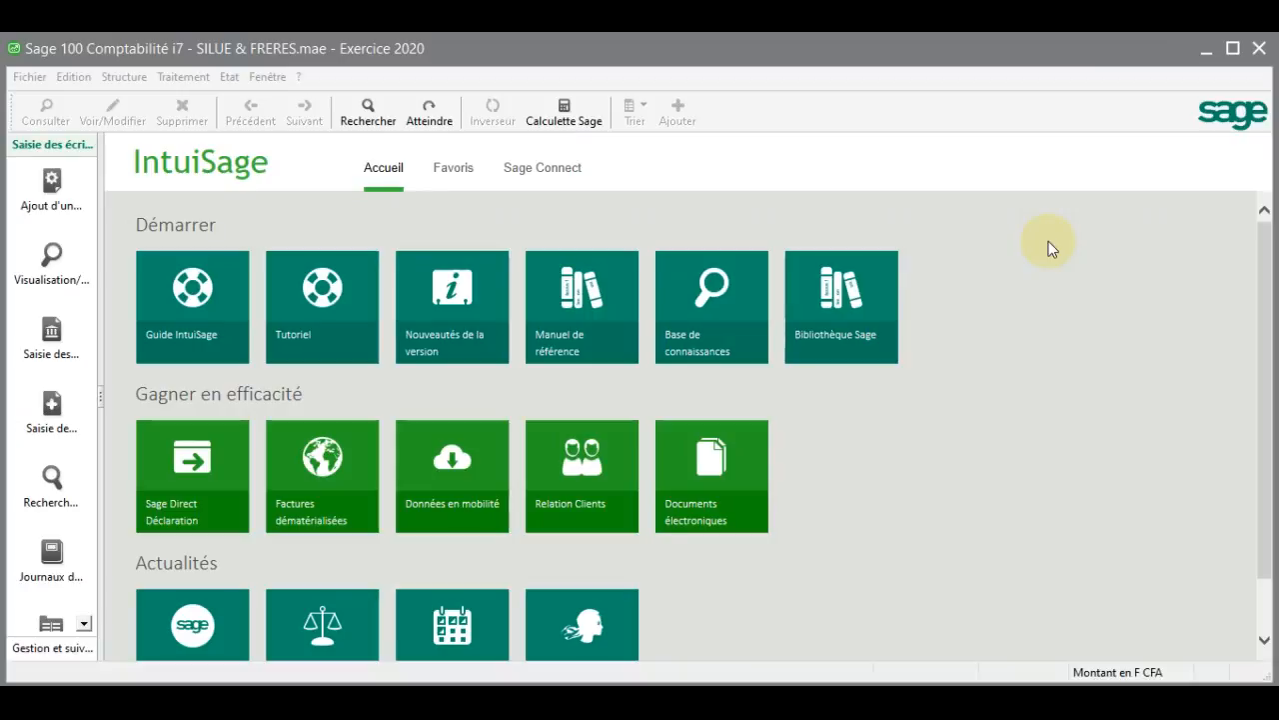
{"action": "left_click", "coordinate": [828, 41]}
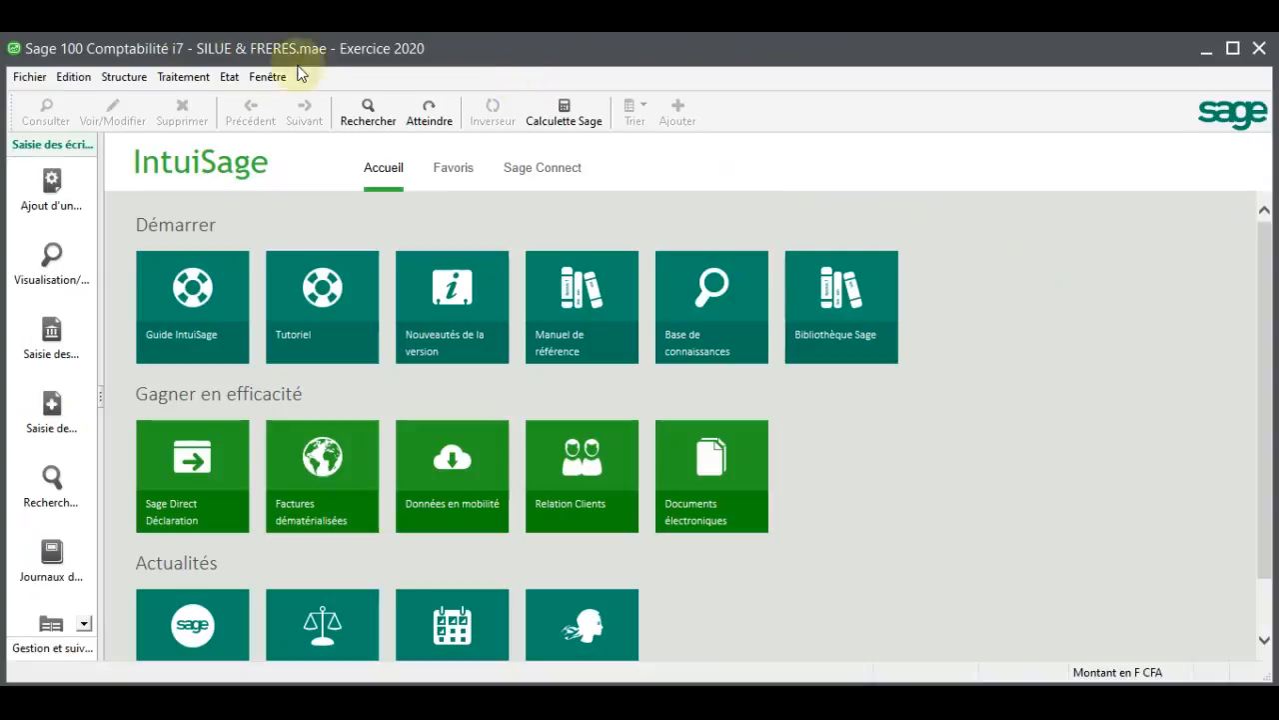
Generate a print preview of the complete Balance des comptes for 010120 to 311220
{"action": "left_click", "coordinate": [229, 77]}
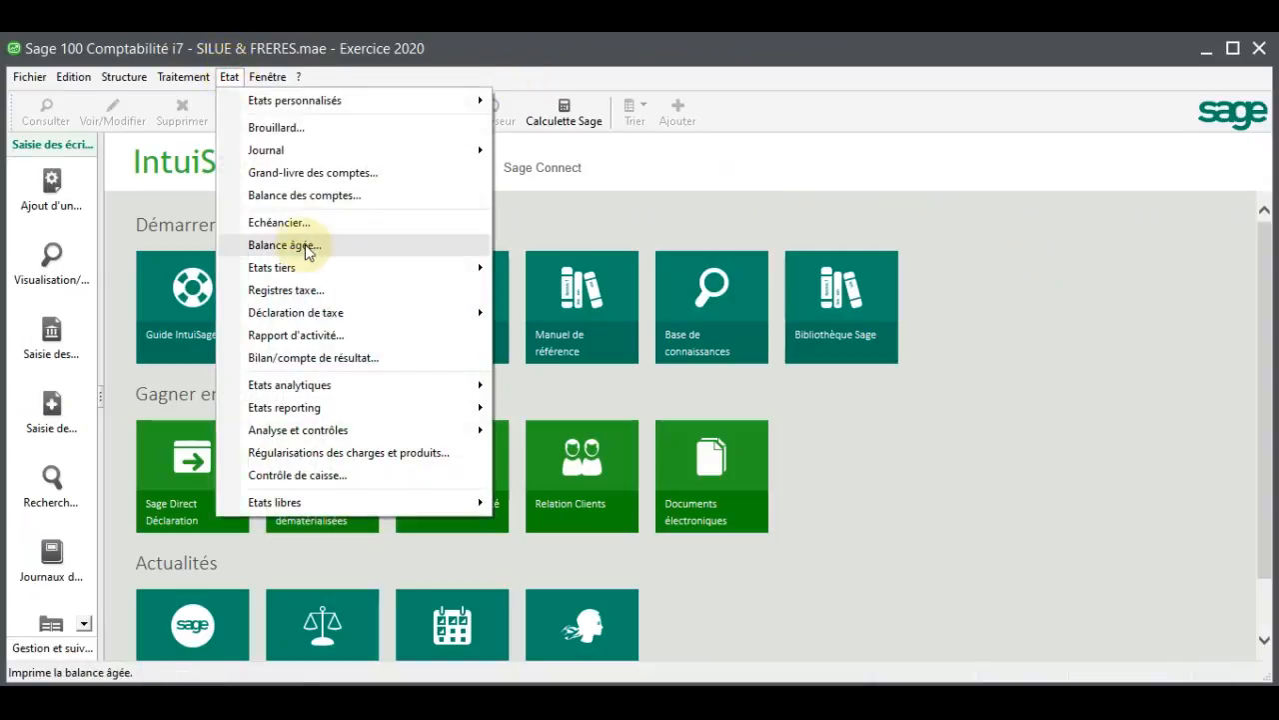
{"action": "left_click", "coordinate": [320, 195]}
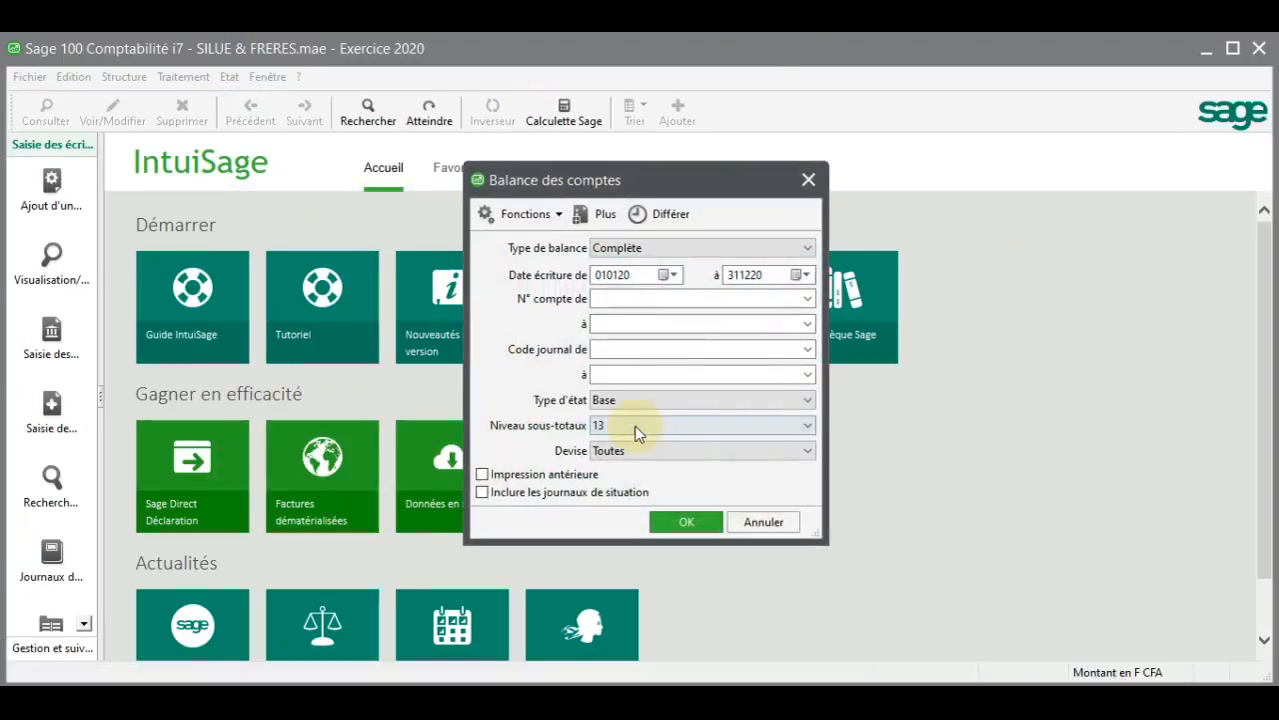
{"action": "left_click", "coordinate": [661, 430]}
{"action": "key", "text": "0"}
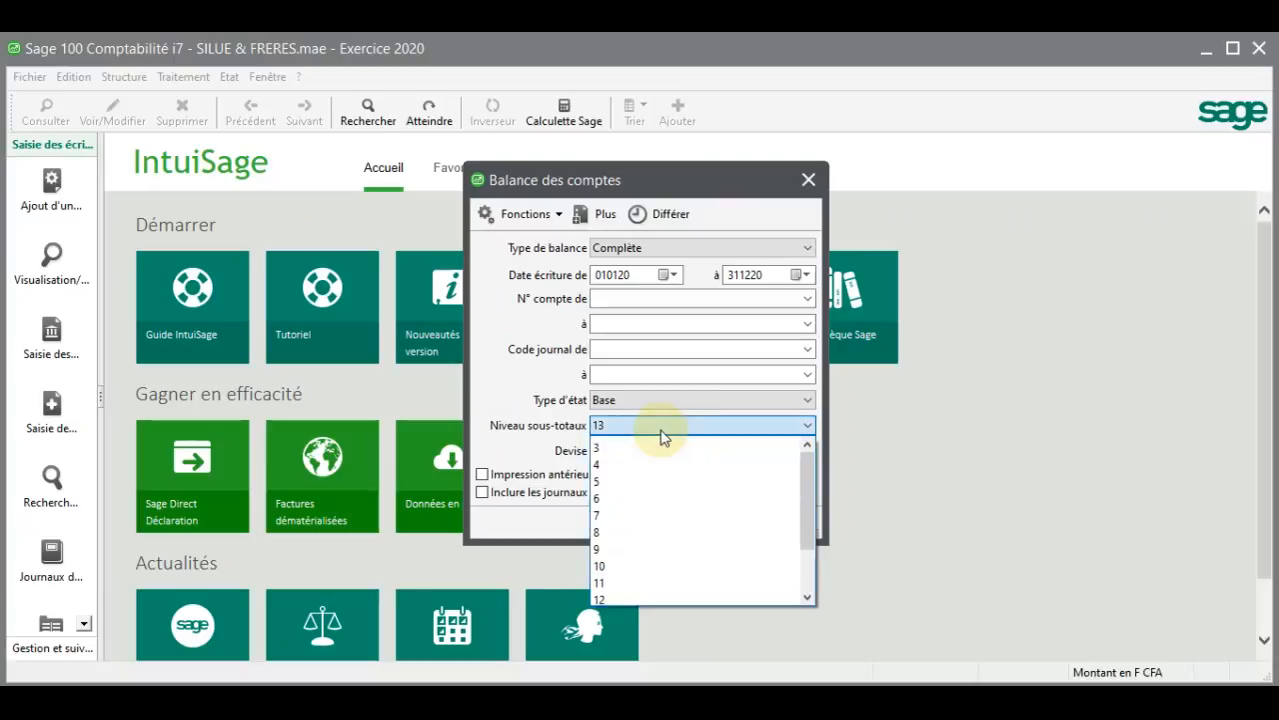
{"action": "key", "text": "Return"}
{"action": "key", "text": "Return"}
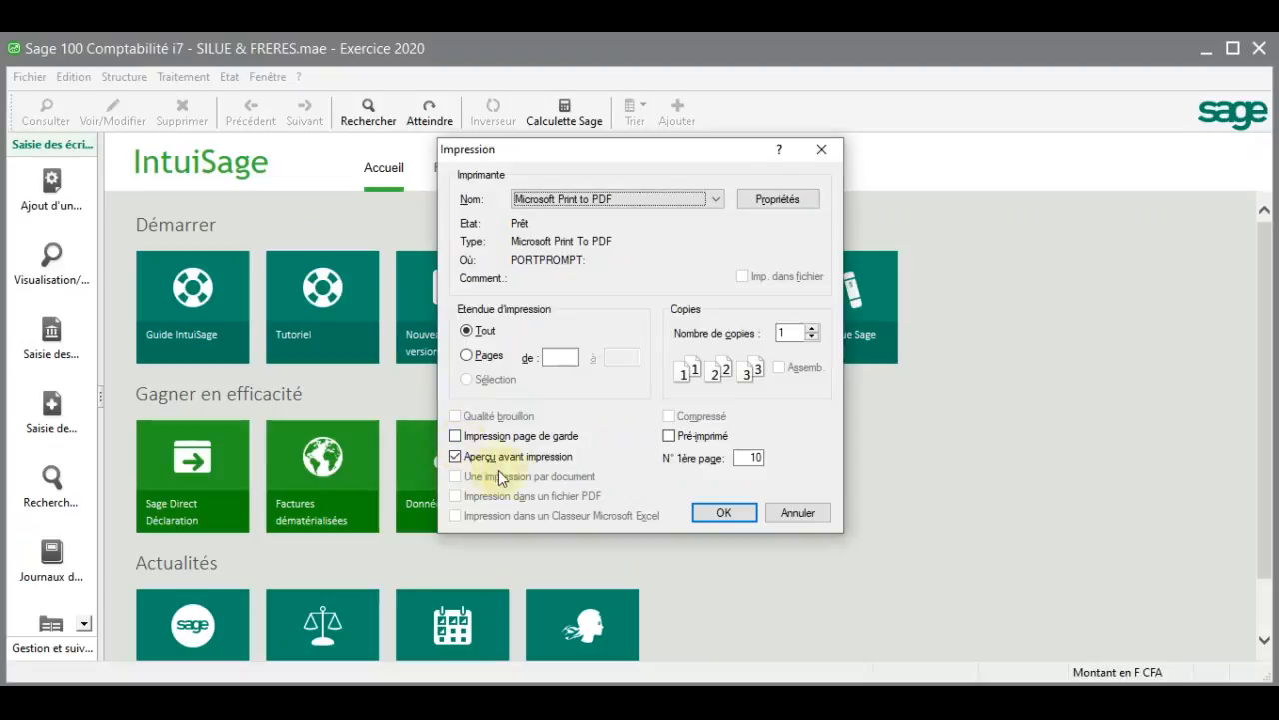
{"action": "left_click", "coordinate": [737, 513]}
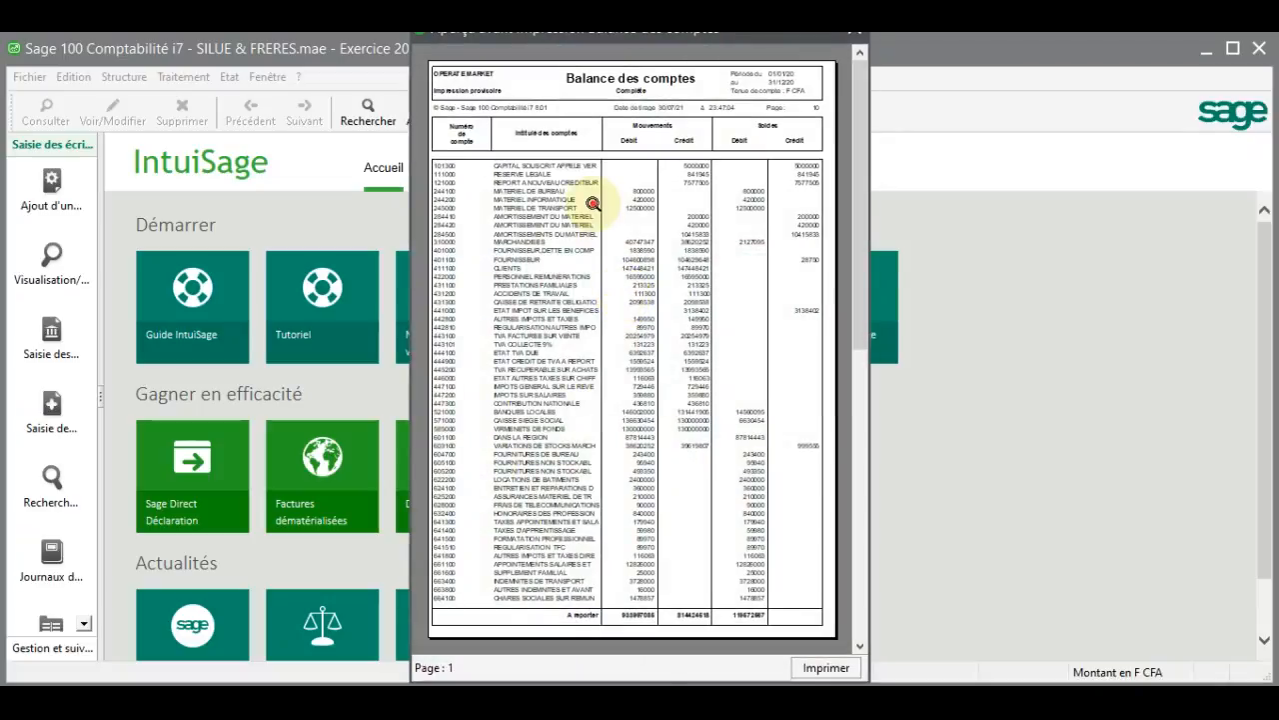
Examine the previewed account balance's header, movements and closing balances up close, and close the preview
{"action": "left_click", "coordinate": [623, 294]}
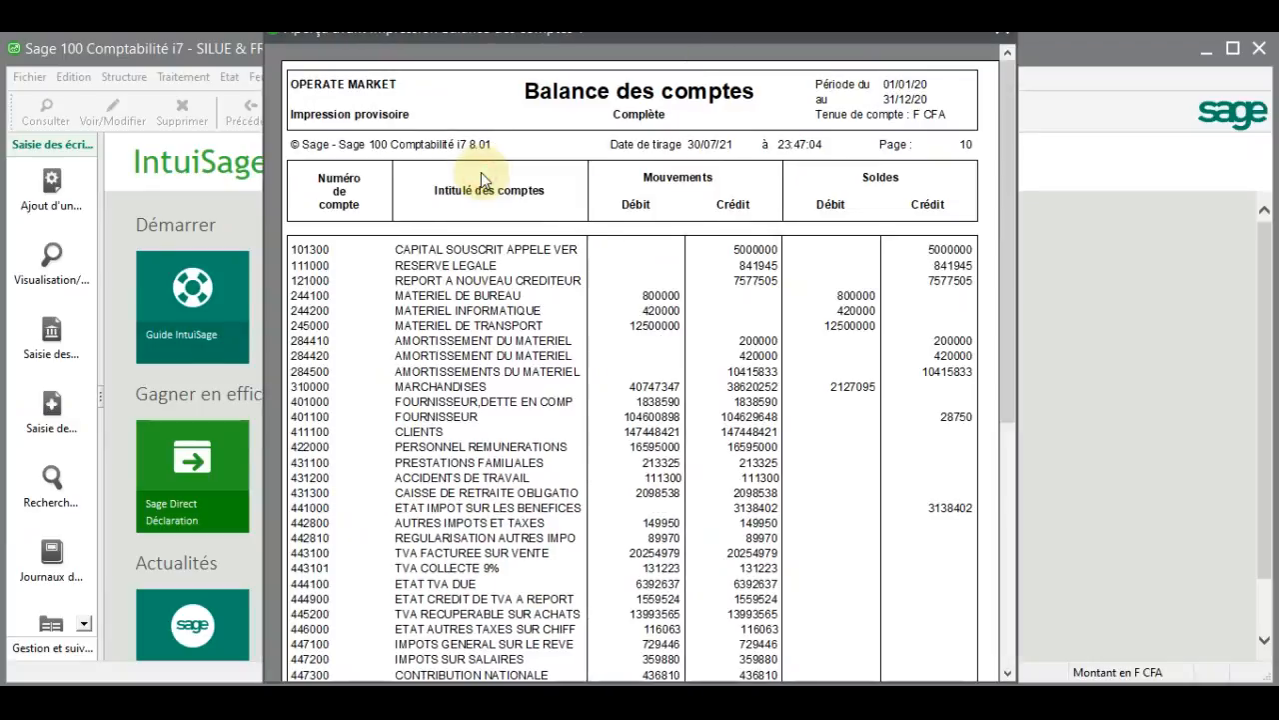
{"action": "left_click", "coordinate": [480, 179]}
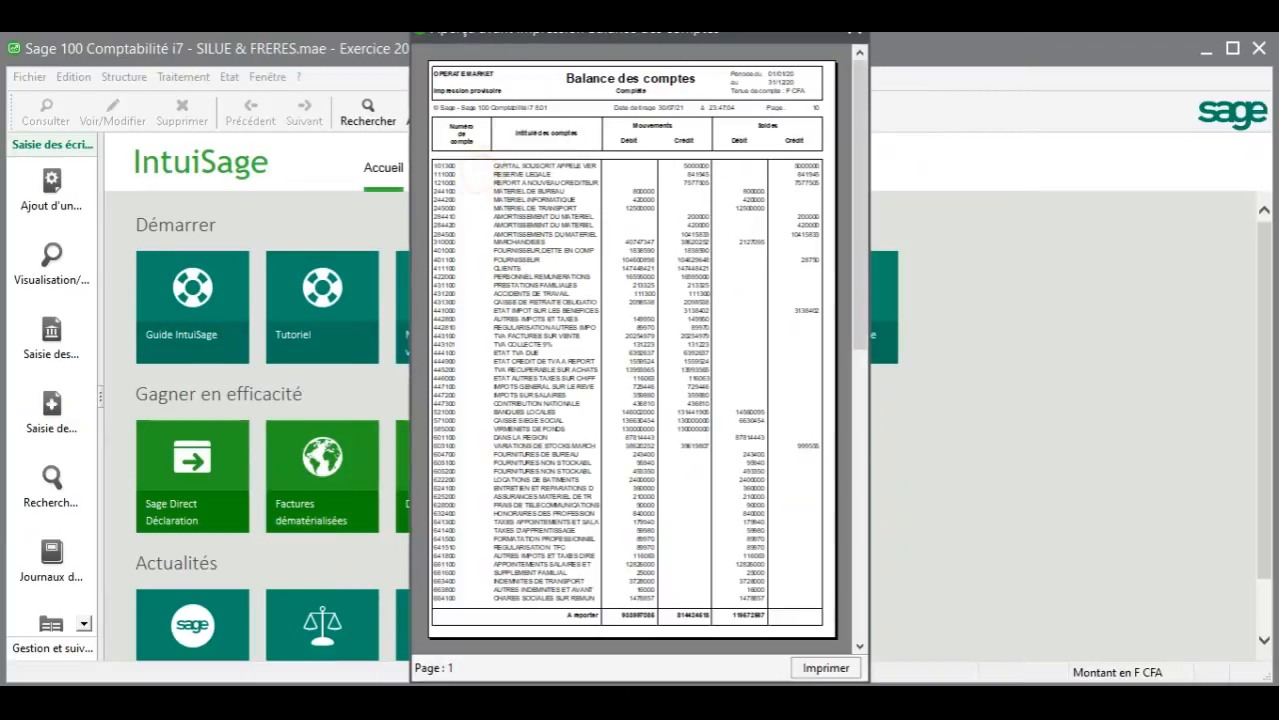
{"action": "left_click", "coordinate": [806, 245]}
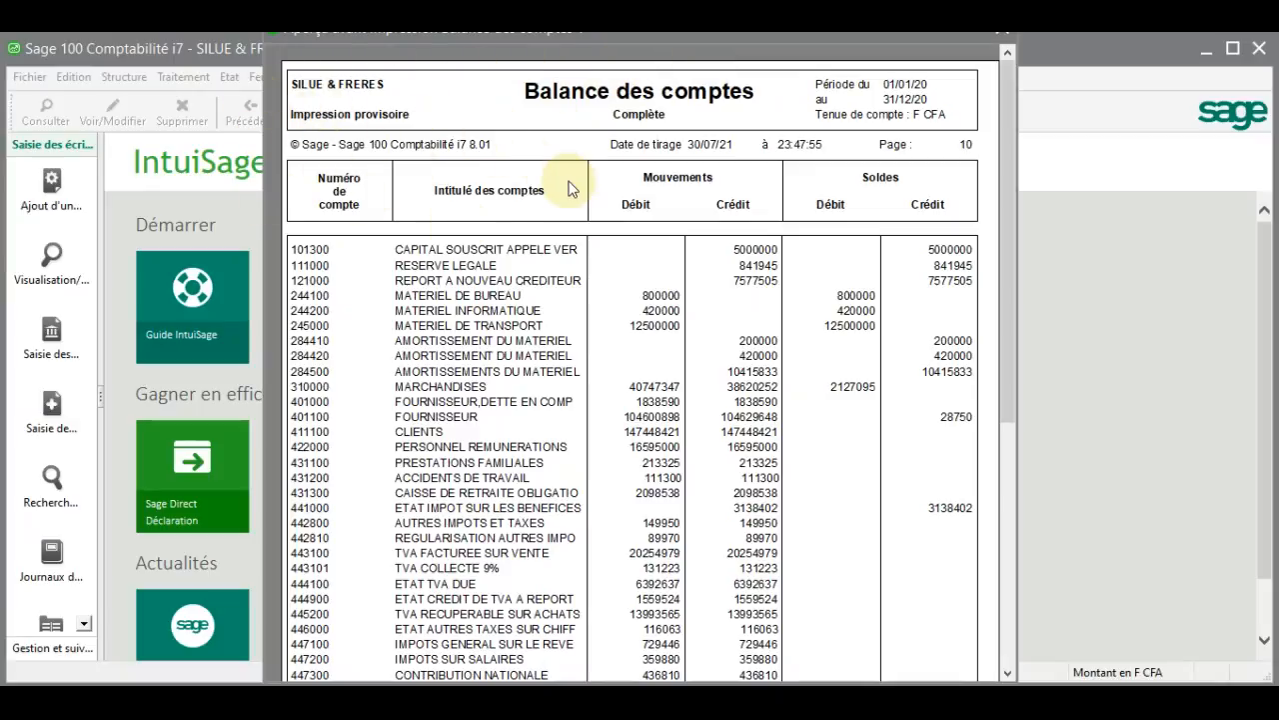
{"action": "left_click", "coordinate": [1002, 38]}
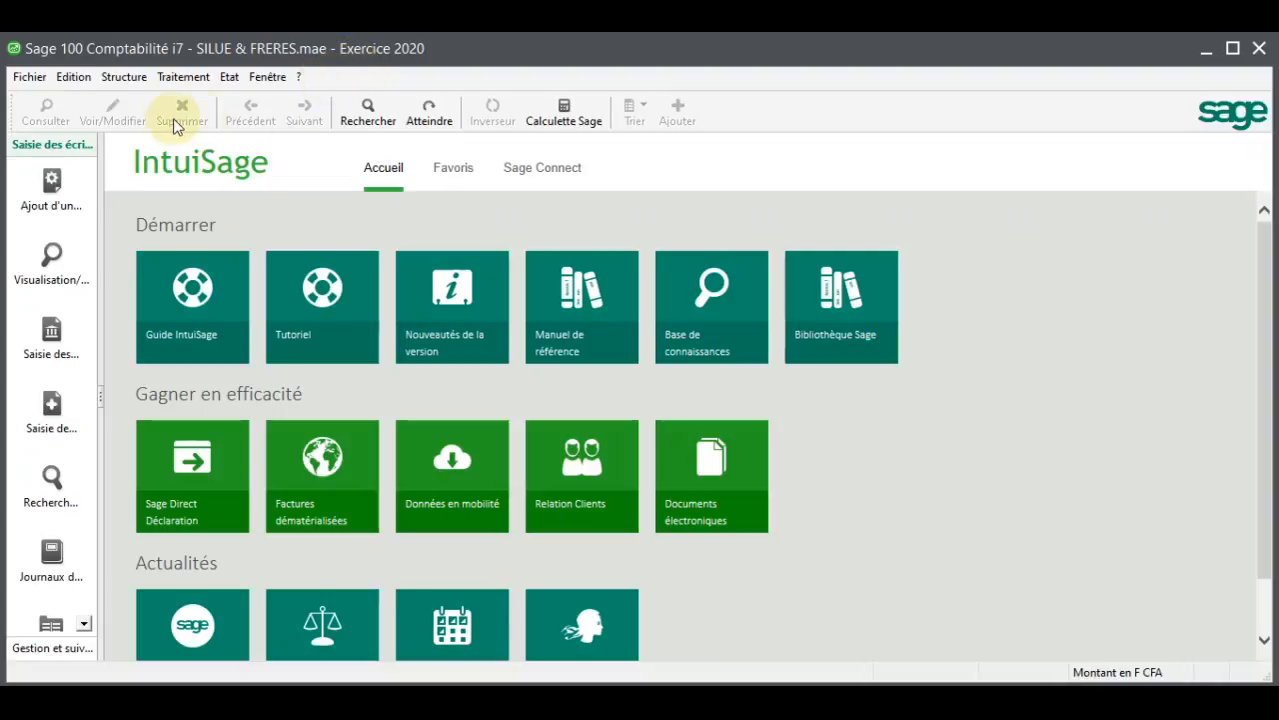
Start the Nouvel exercice assistant, choosing to create a new fiscal year ending 311221 and generate the carry-forwards
{"action": "left_click", "coordinate": [182, 80]}
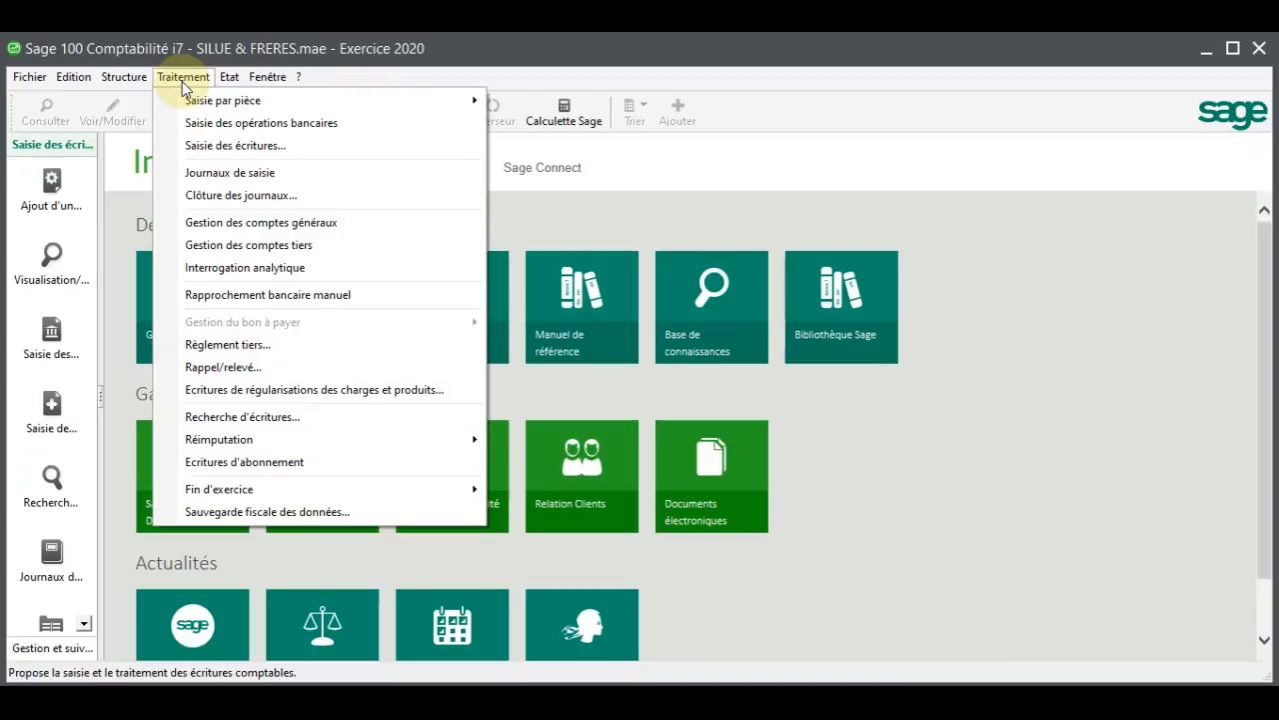
{"action": "mouse_move", "coordinate": [271, 491]}
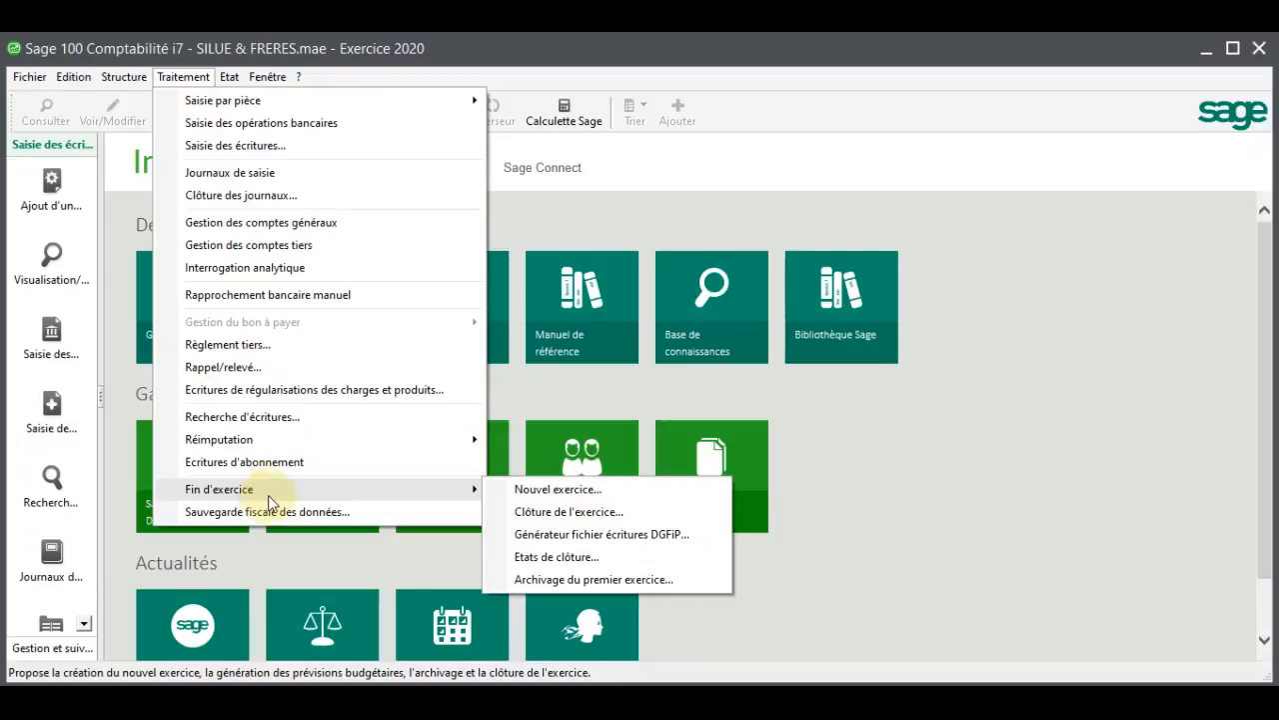
{"action": "left_click", "coordinate": [510, 494]}
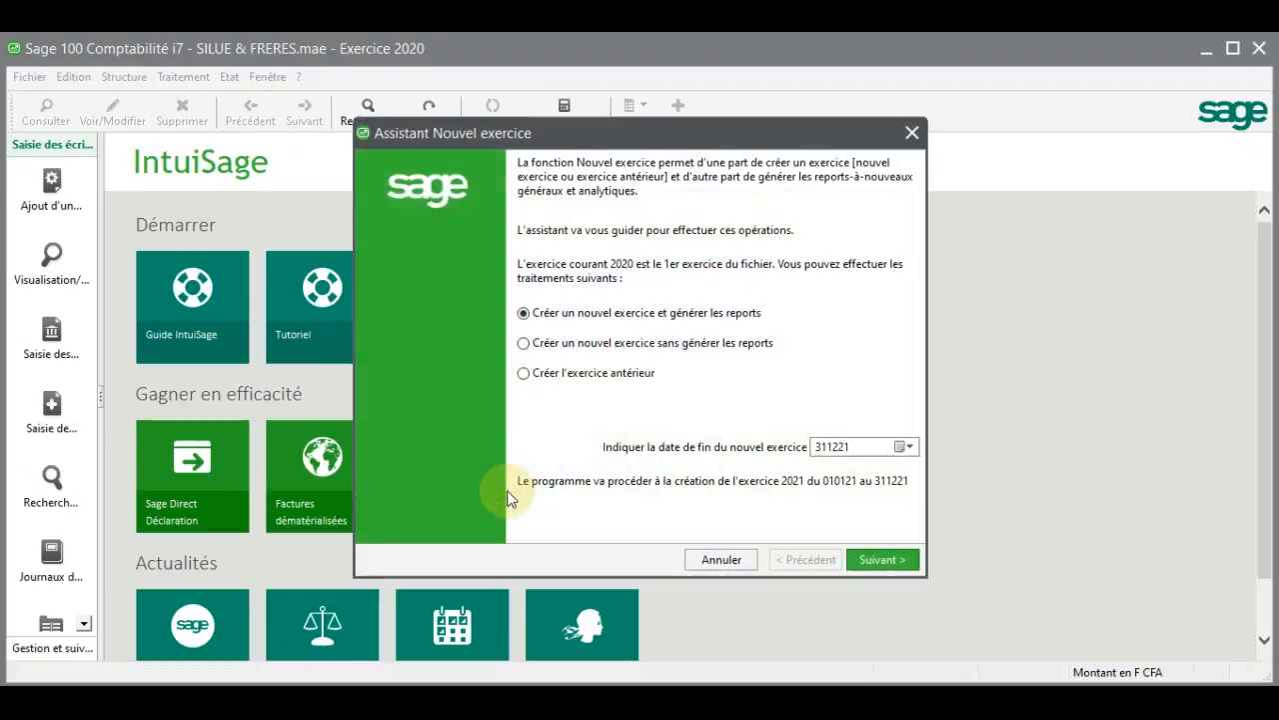
{"action": "left_click", "coordinate": [881, 558]}
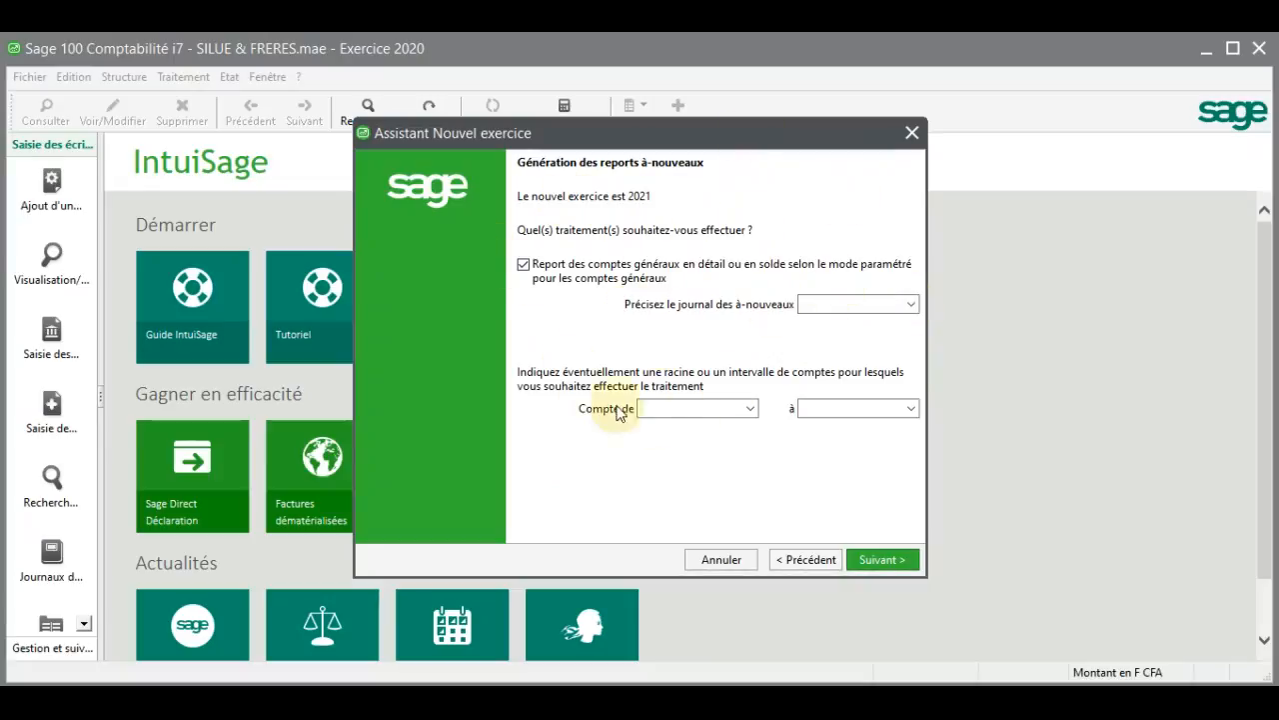
Set OD as the opening-balance journal and limit the carry-forward to accounts 1 to 5
{"action": "left_click", "coordinate": [914, 303]}
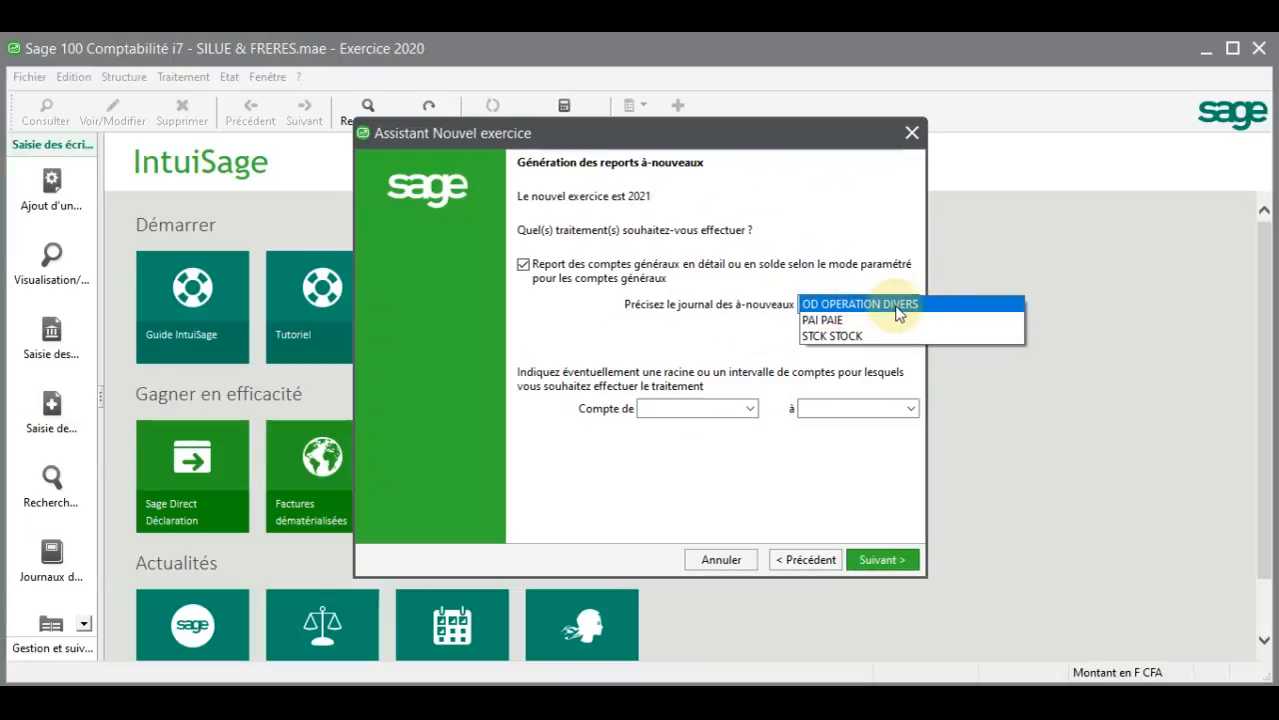
{"action": "left_click", "coordinate": [896, 305]}
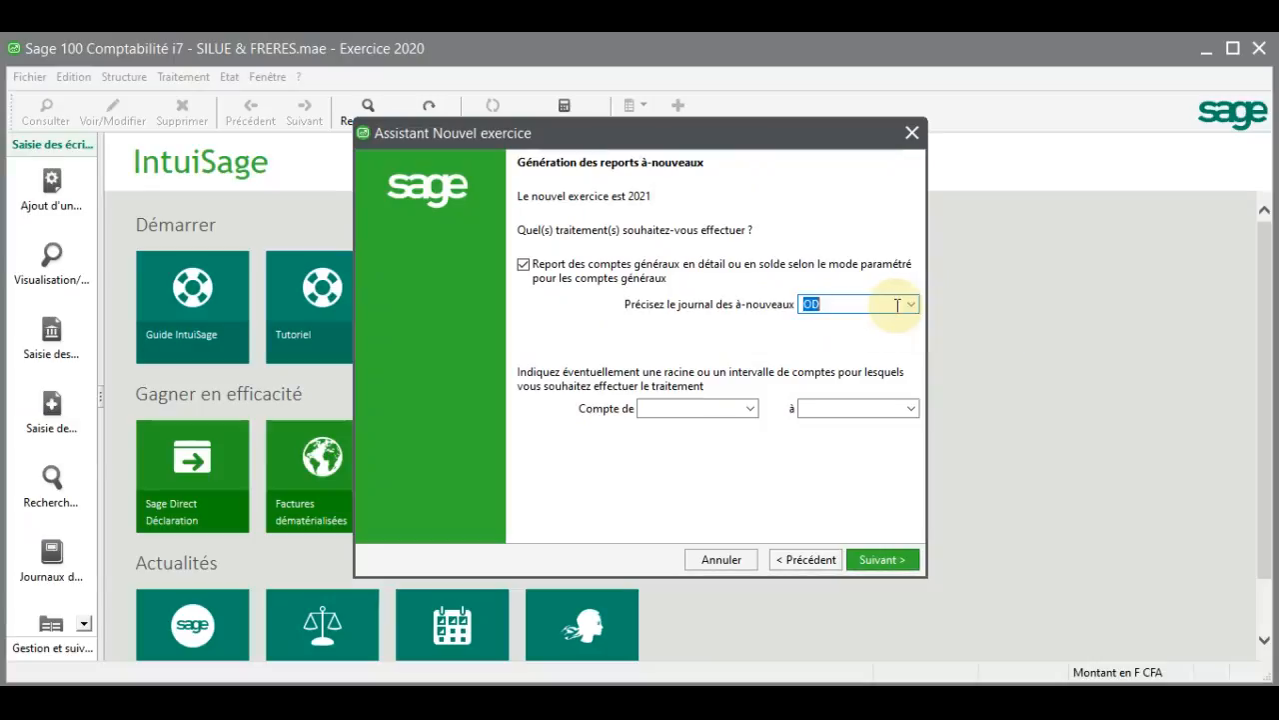
{"action": "left_click", "coordinate": [701, 409]}
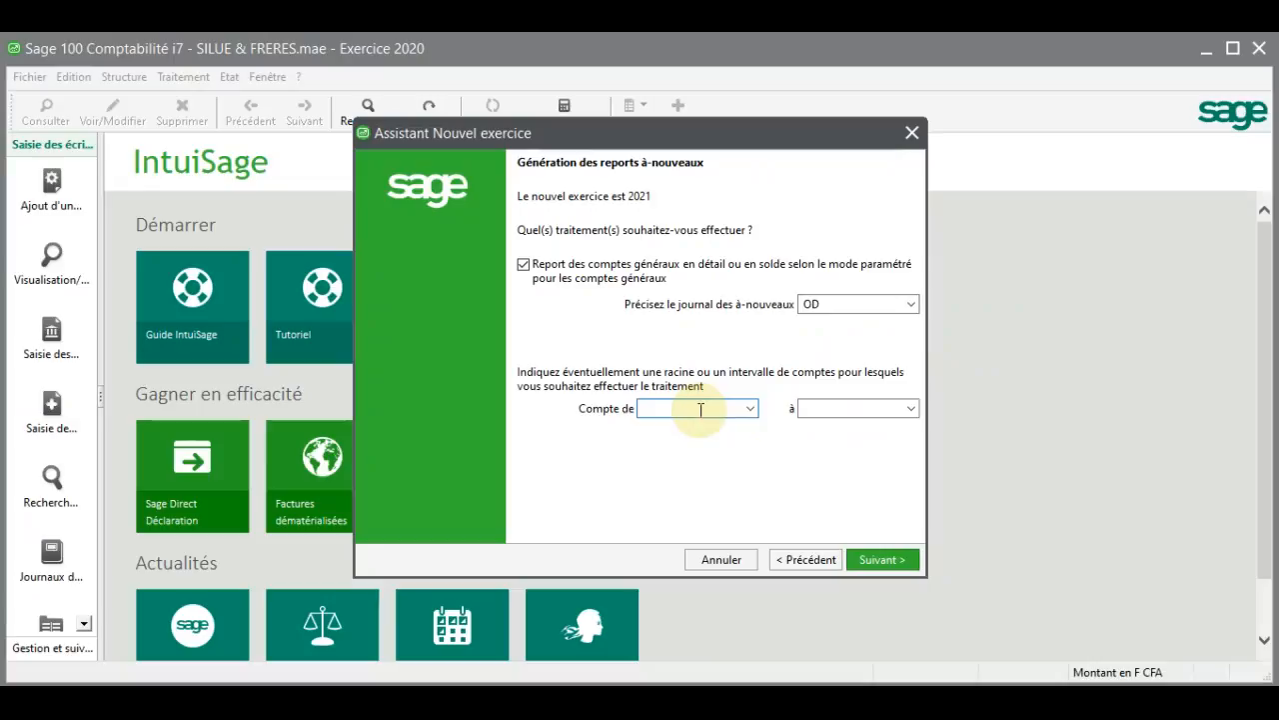
{"action": "type", "text": "1"}
{"action": "left_click", "coordinate": [848, 408]}
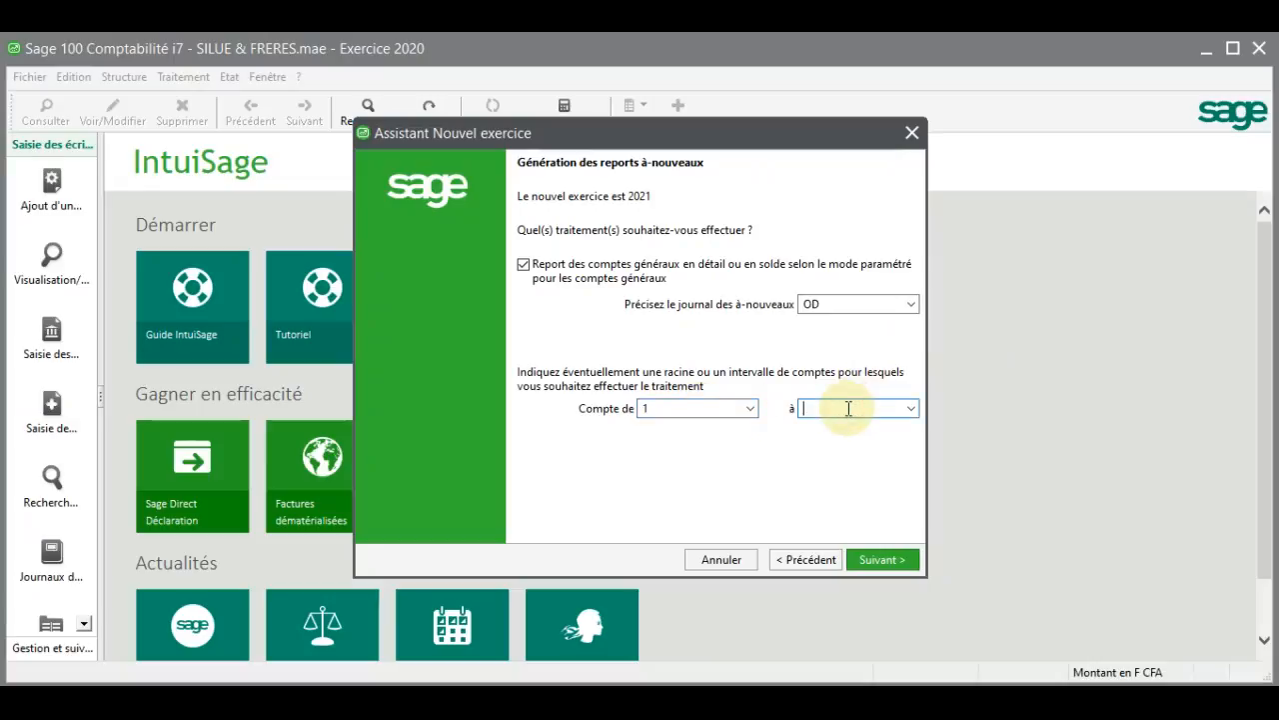
{"action": "type", "text": "5"}
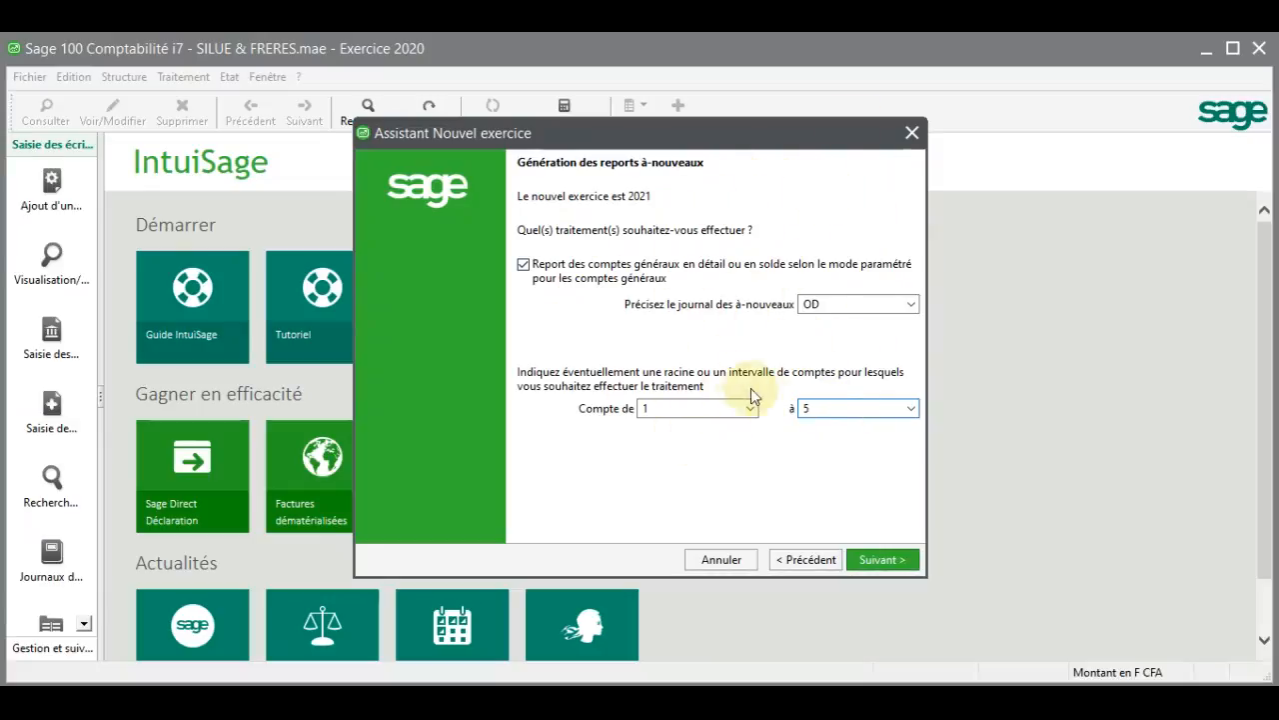
{"action": "left_click", "coordinate": [889, 560]}
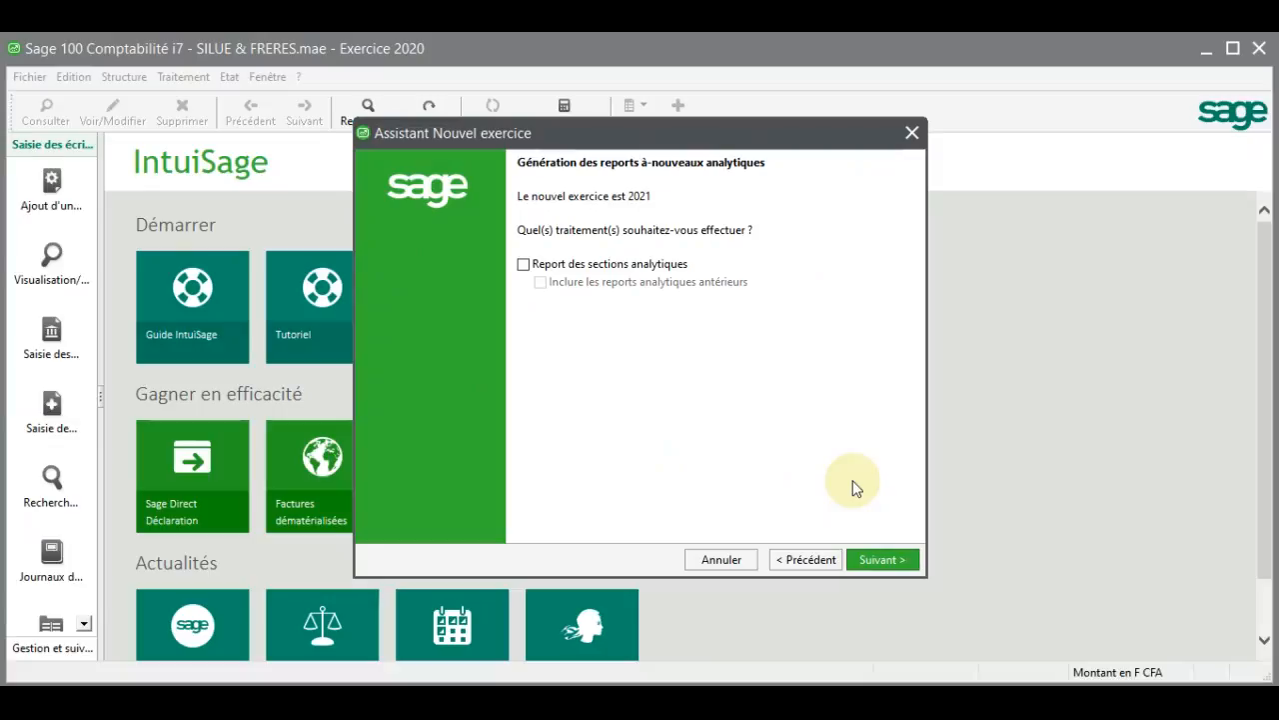
Keep the default analytic, carry-forward mode and label settings, include situation journals and per-currency balances, and launch the new fiscal year's creation
{"action": "left_click", "coordinate": [893, 562]}
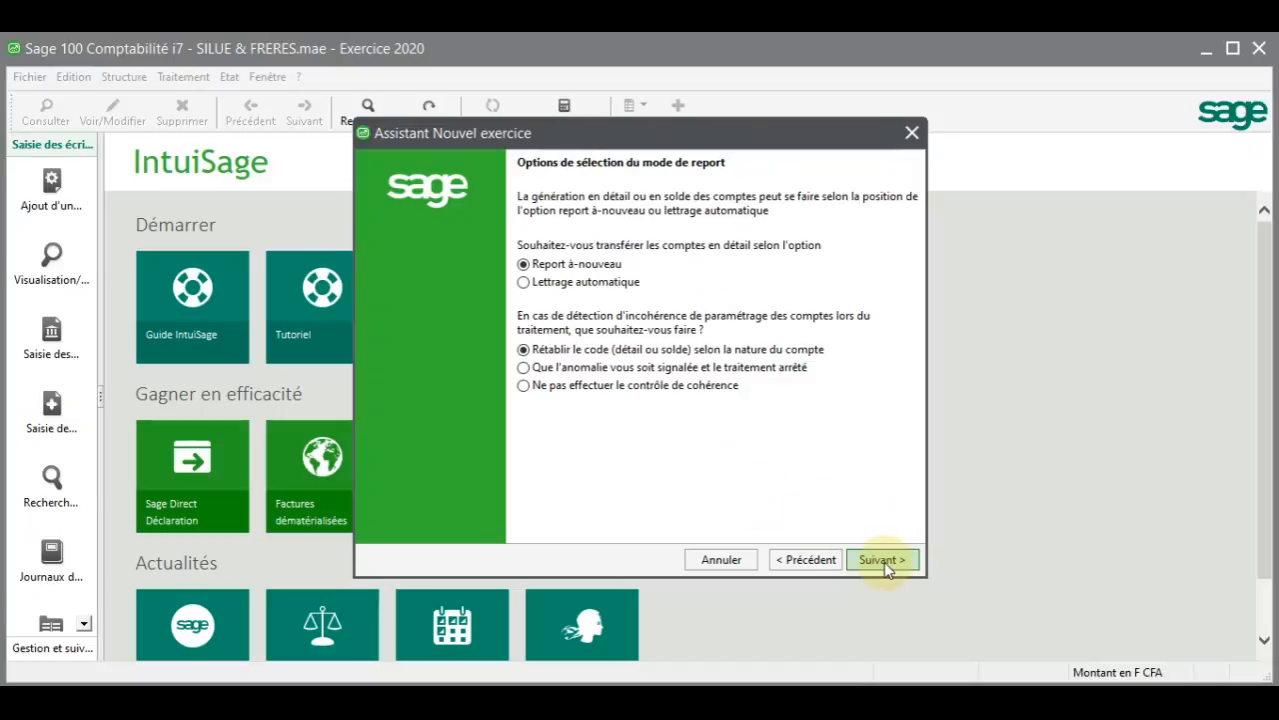
{"action": "left_click", "coordinate": [884, 561]}
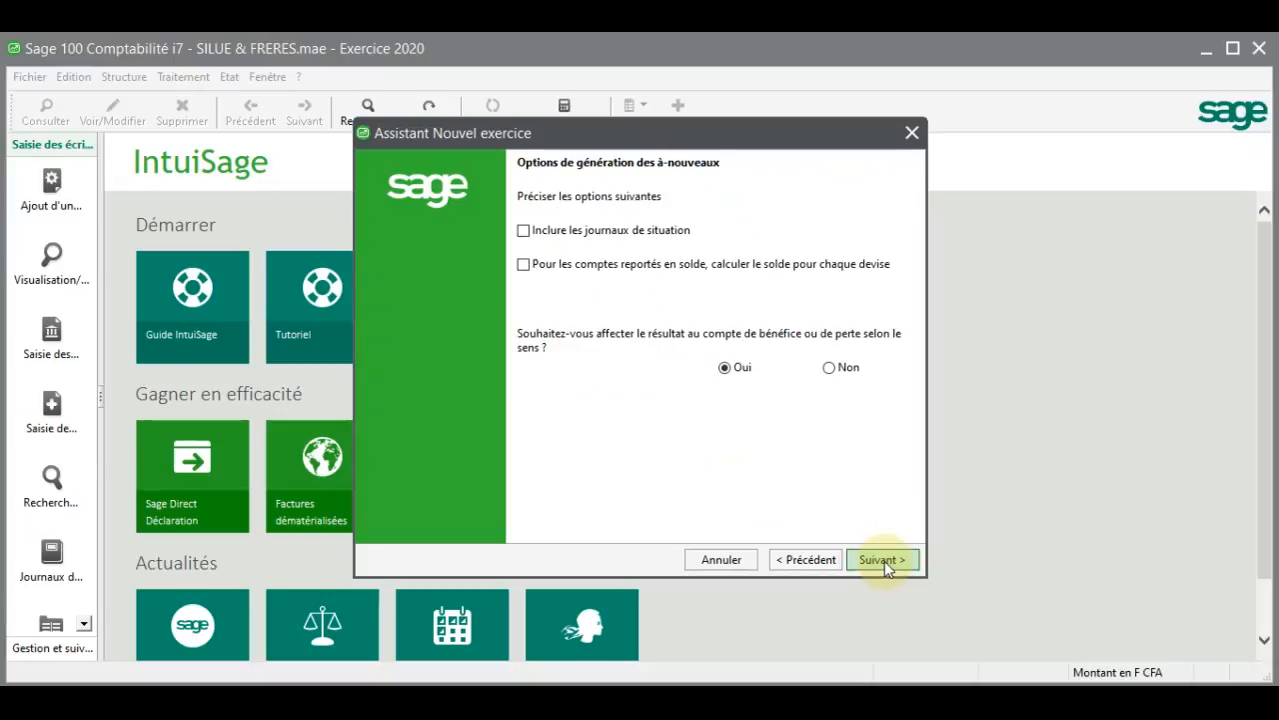
{"action": "left_click", "coordinate": [523, 230]}
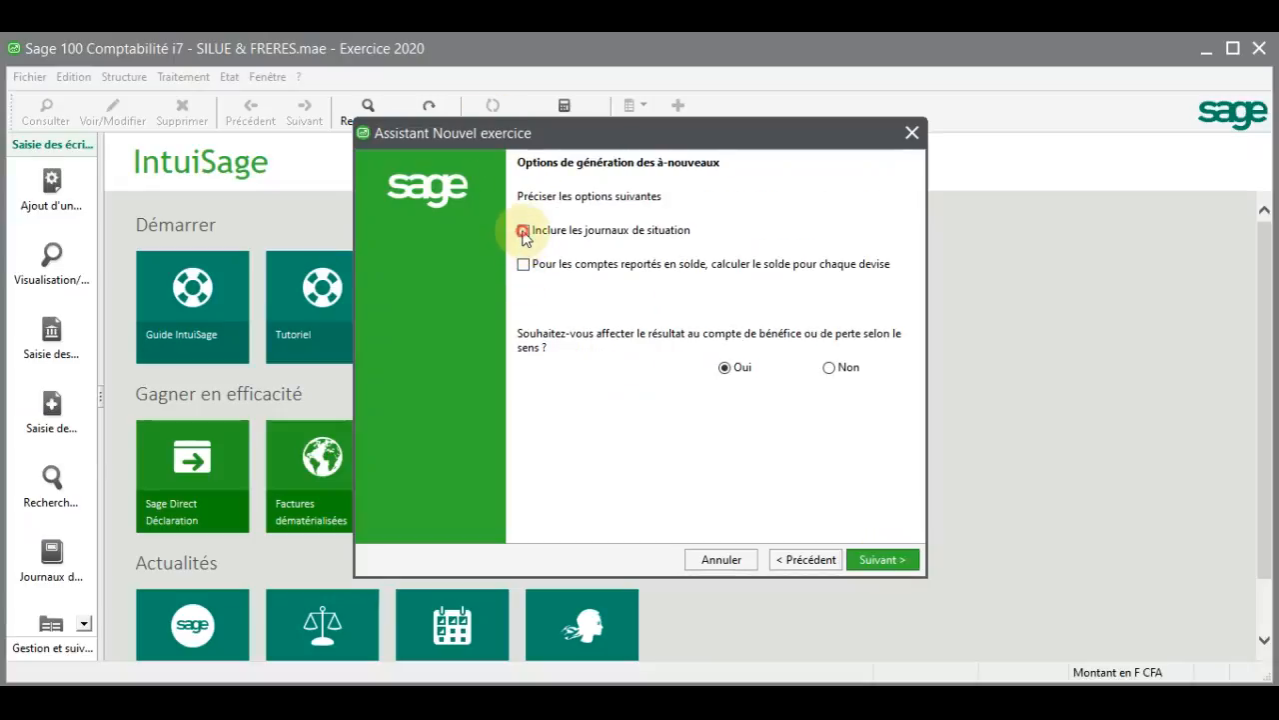
{"action": "left_click", "coordinate": [524, 263]}
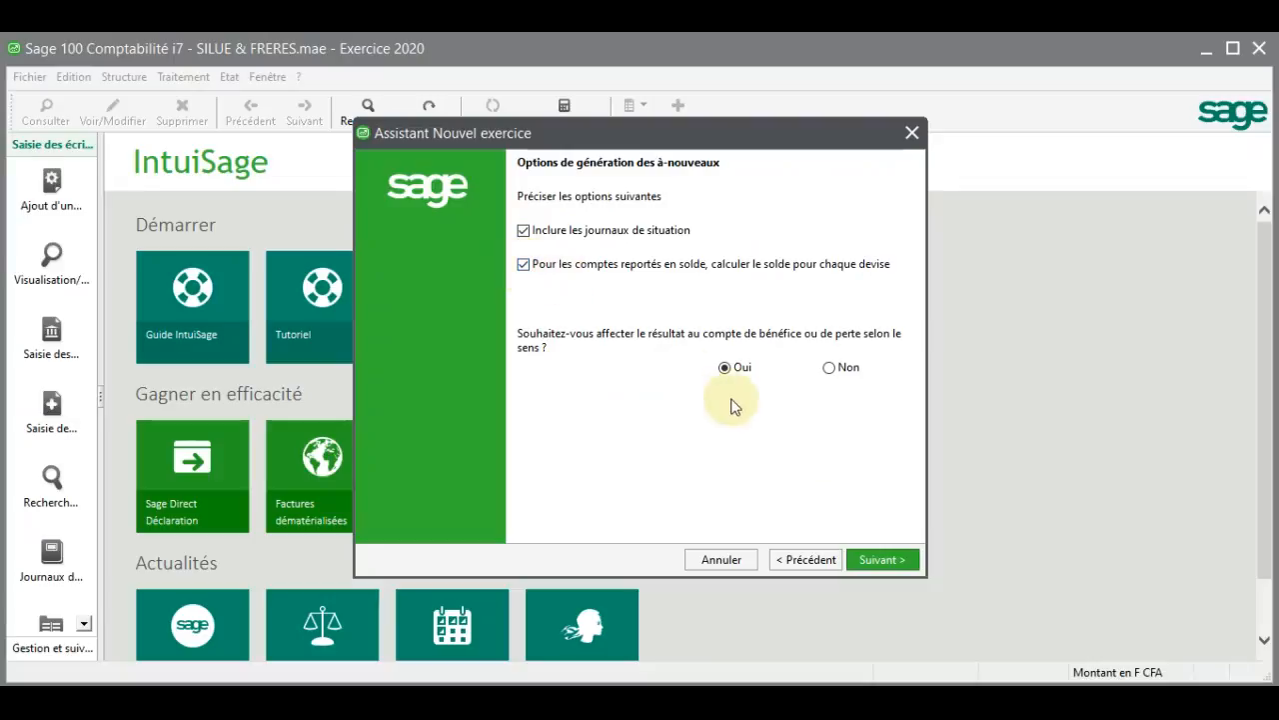
{"action": "left_click", "coordinate": [883, 559]}
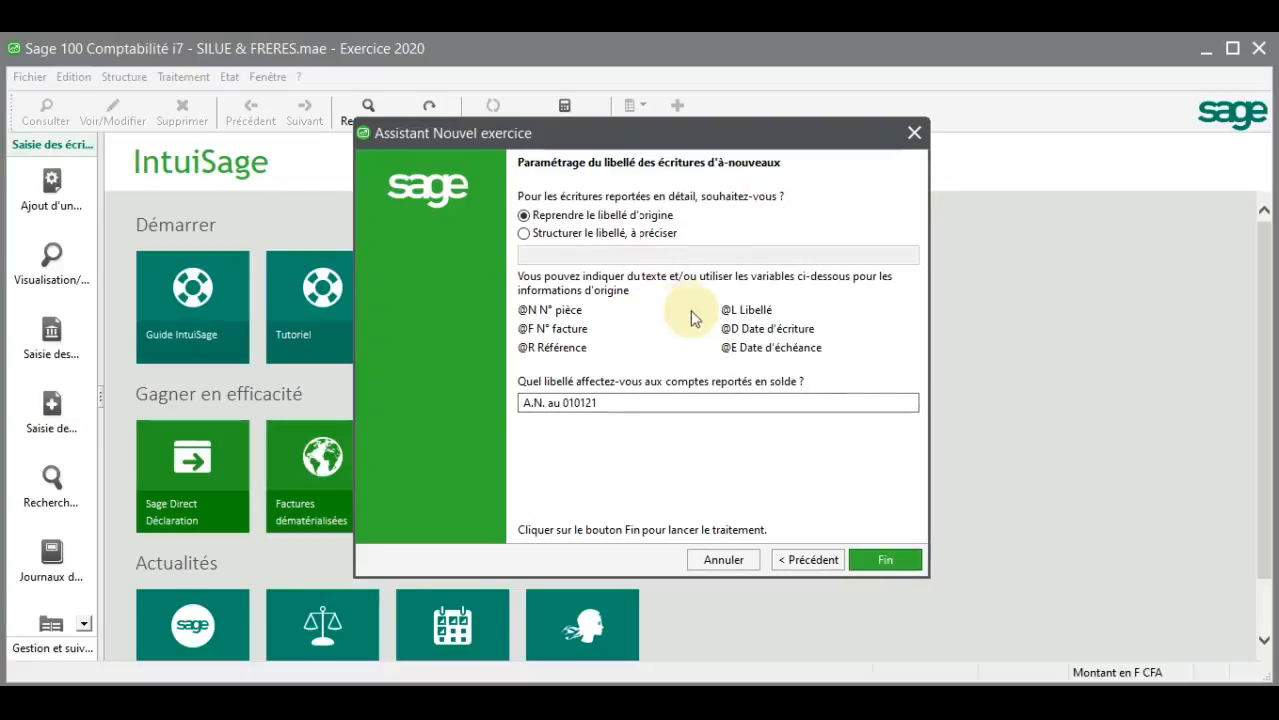
{"action": "left_click", "coordinate": [884, 561]}
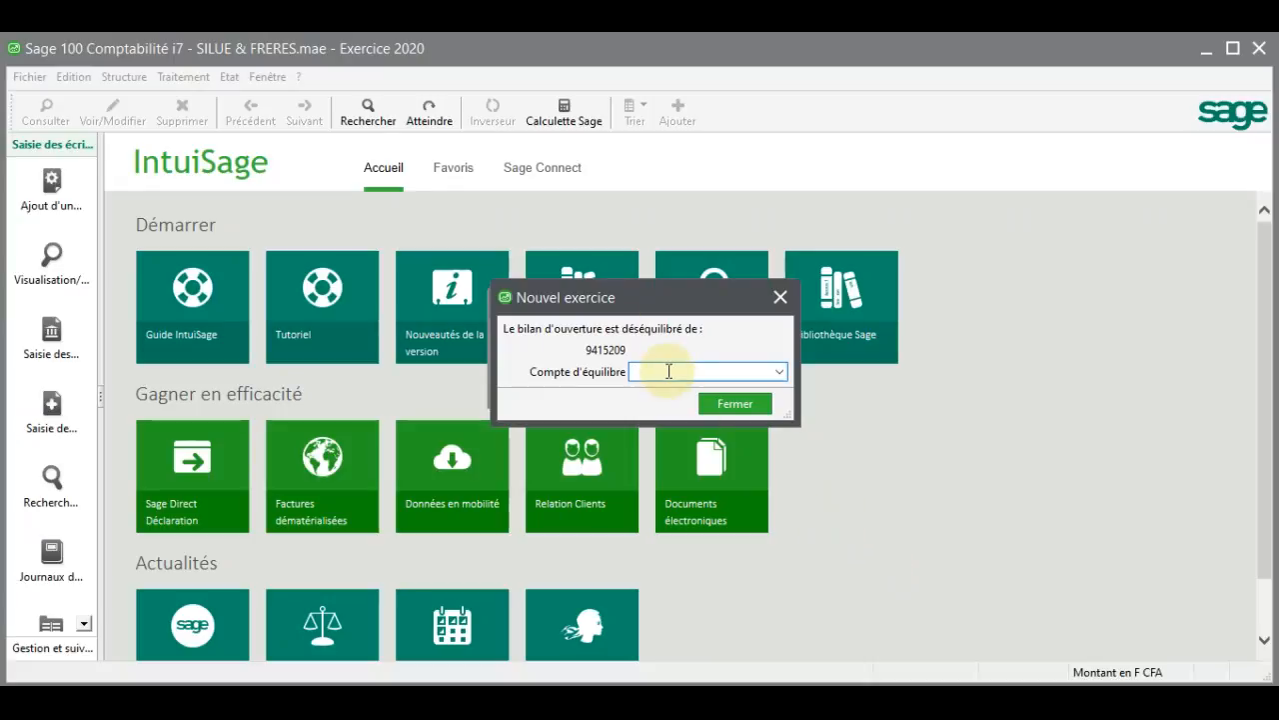
Set account 131000 RESULTAT NET BENEFICE as the balancing account for the opening balance sheet and confirm it
{"action": "type", "text": "131"}
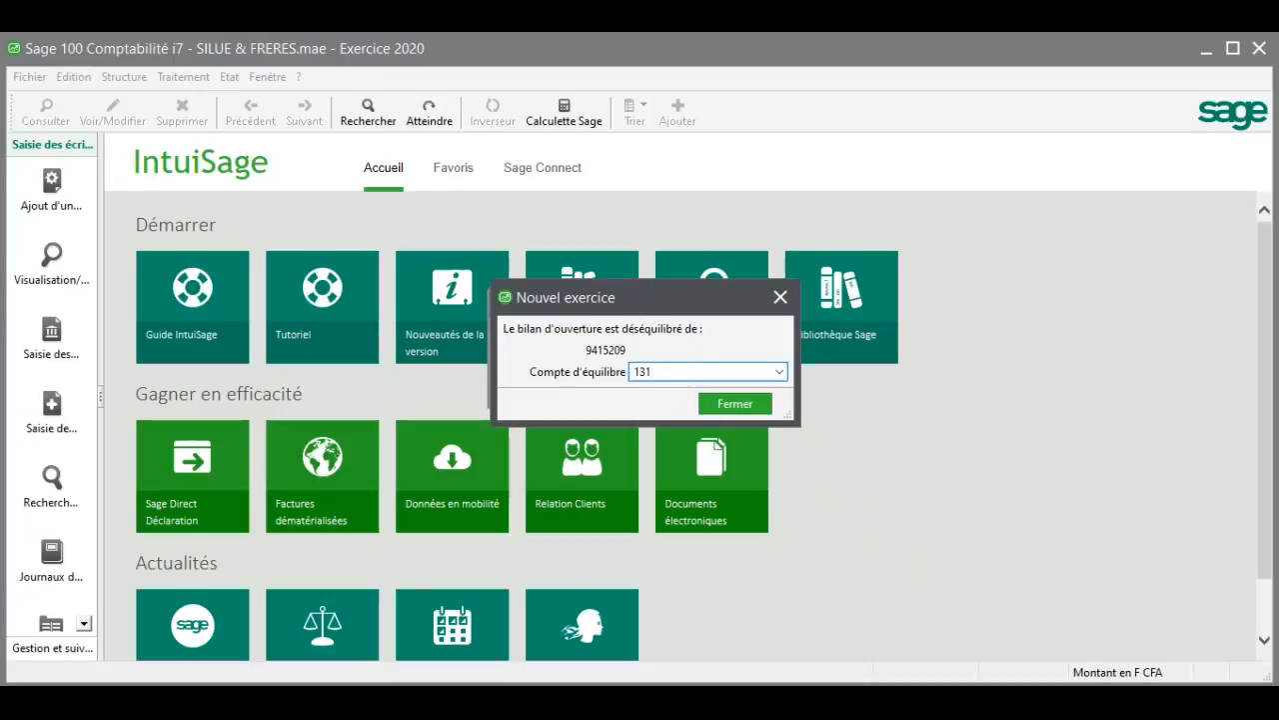
{"action": "left_click", "coordinate": [779, 370]}
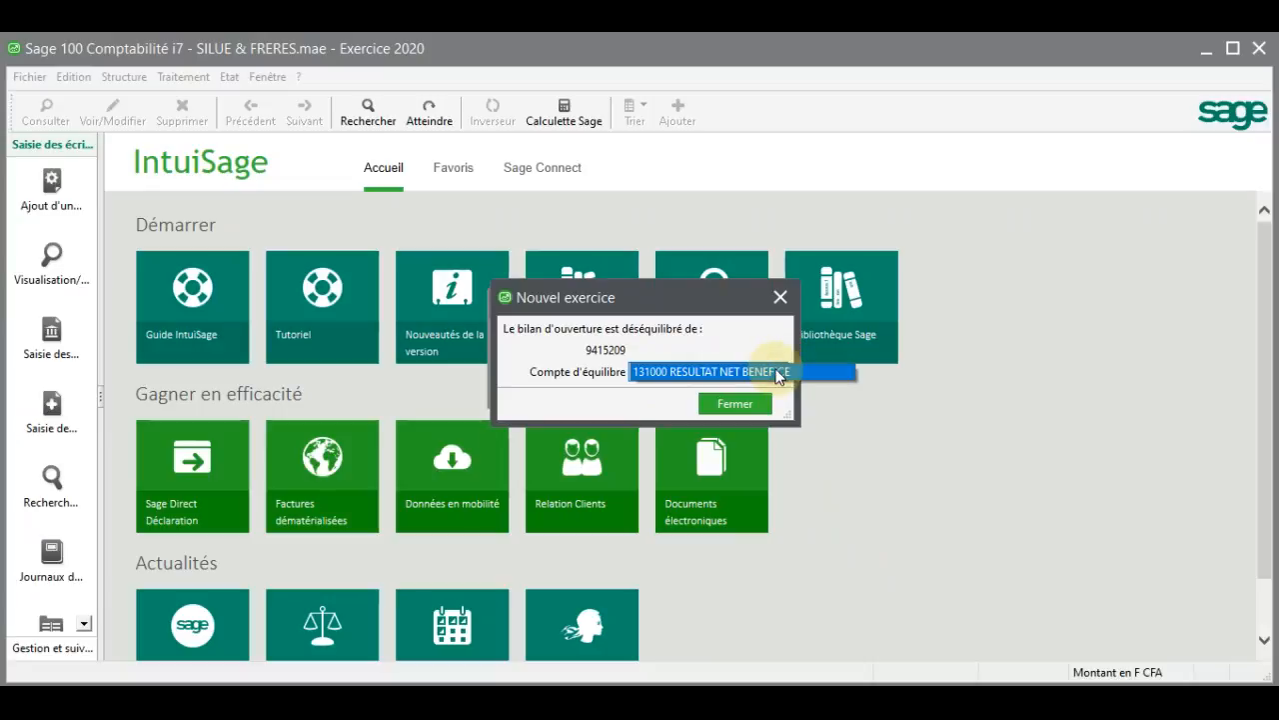
{"action": "left_click", "coordinate": [779, 373]}
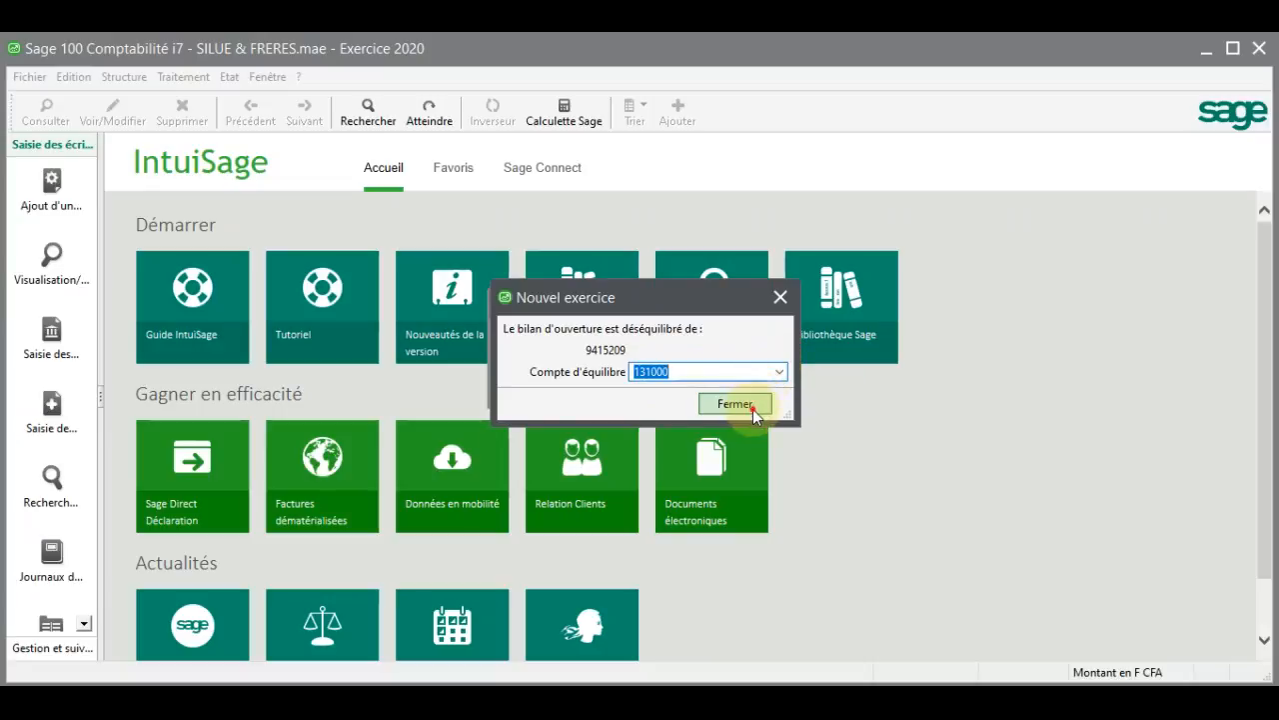
{"action": "left_click", "coordinate": [752, 409]}
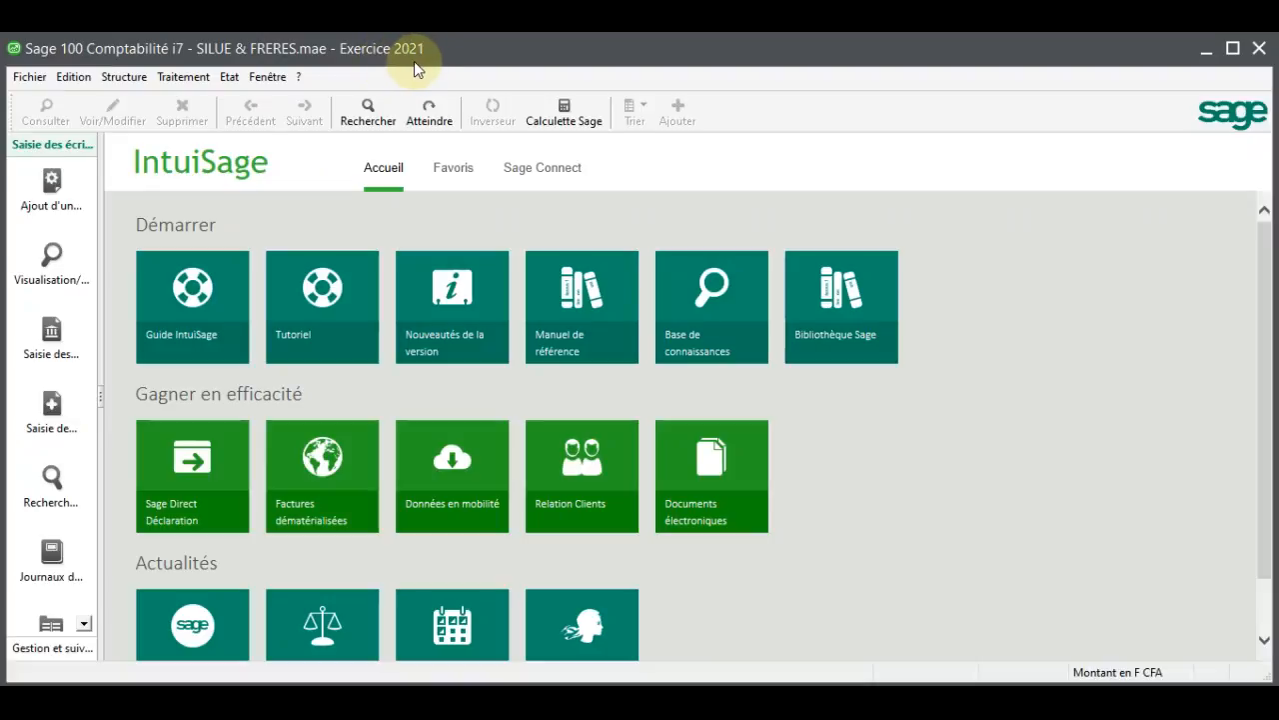
Switch the active fiscal year to Exercice 2020 and back to Exercice 2021
{"action": "left_click", "coordinate": [268, 78]}
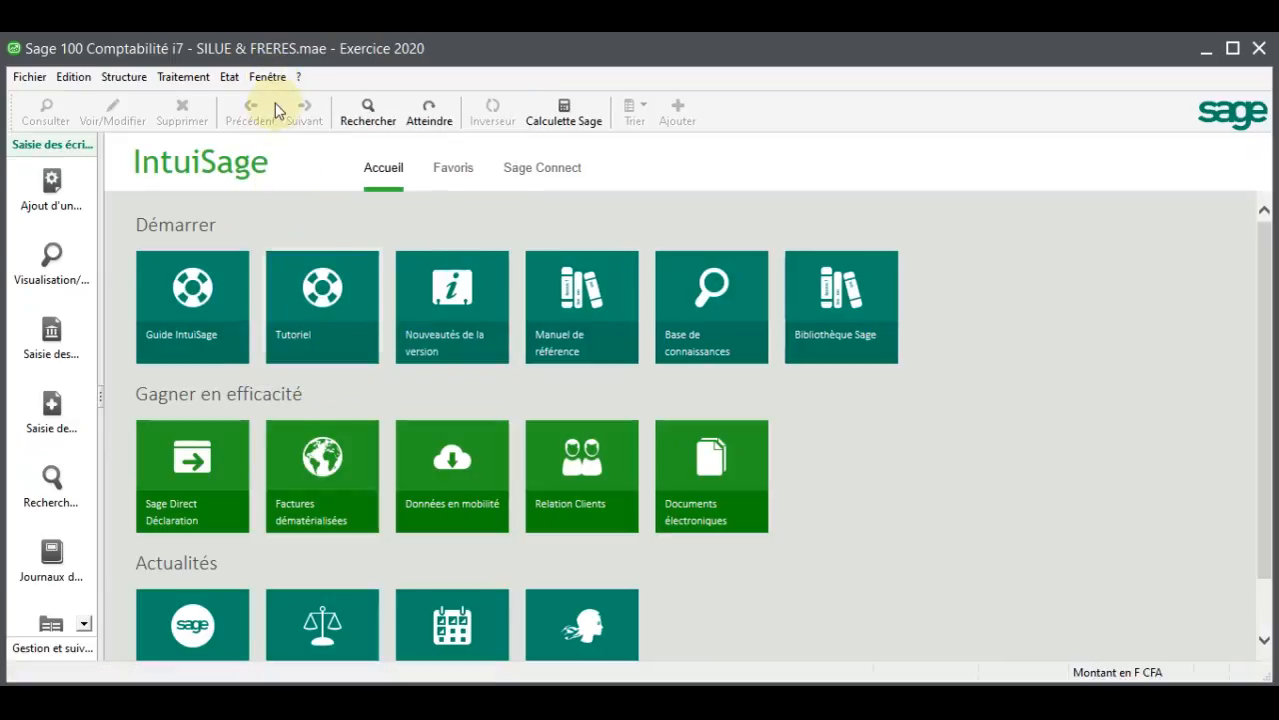
{"action": "left_click", "coordinate": [267, 77]}
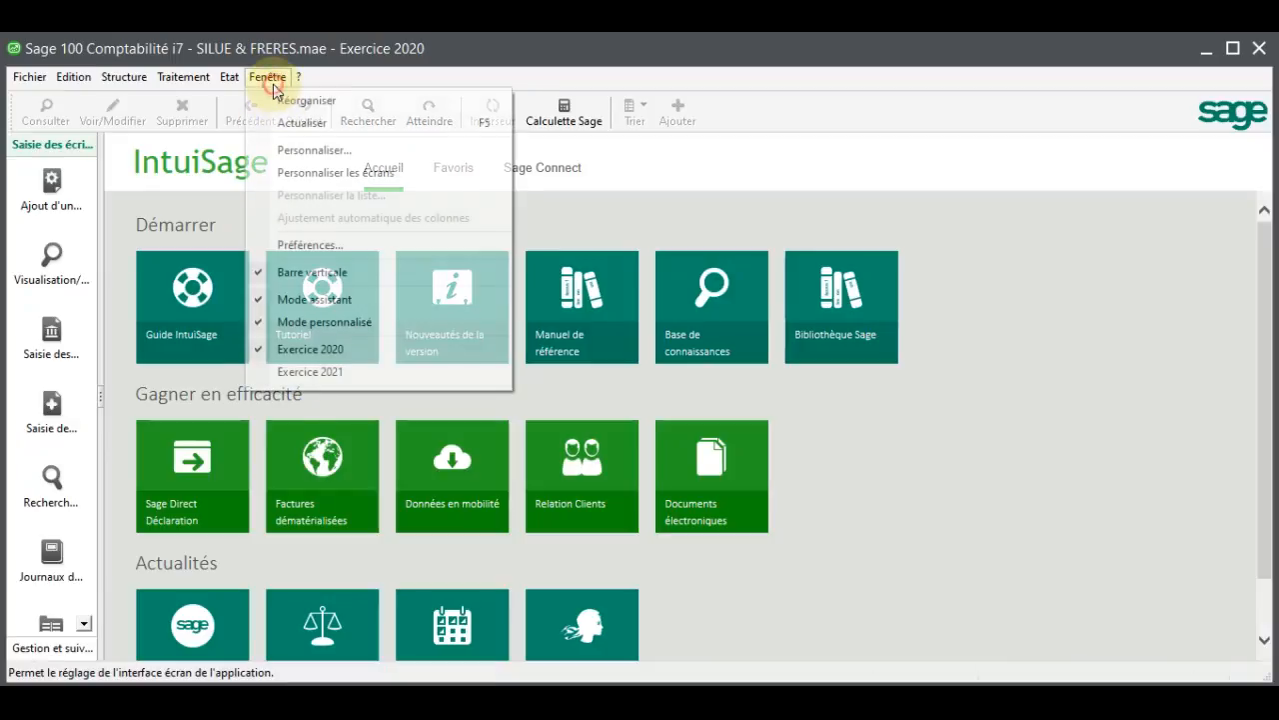
{"action": "left_click", "coordinate": [312, 372]}
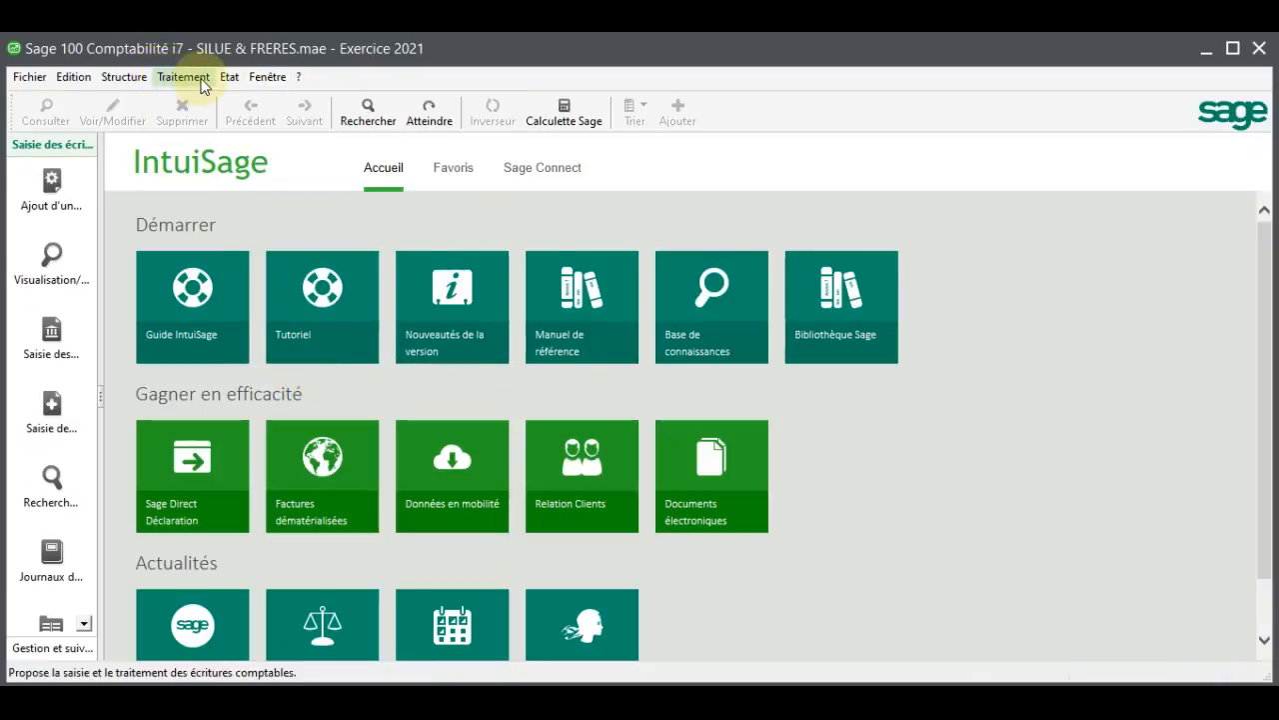
Examine the opening-balance entries in the January 2021 OPERATION DIVERS journal, then close the journal windows
{"action": "left_click", "coordinate": [199, 78]}
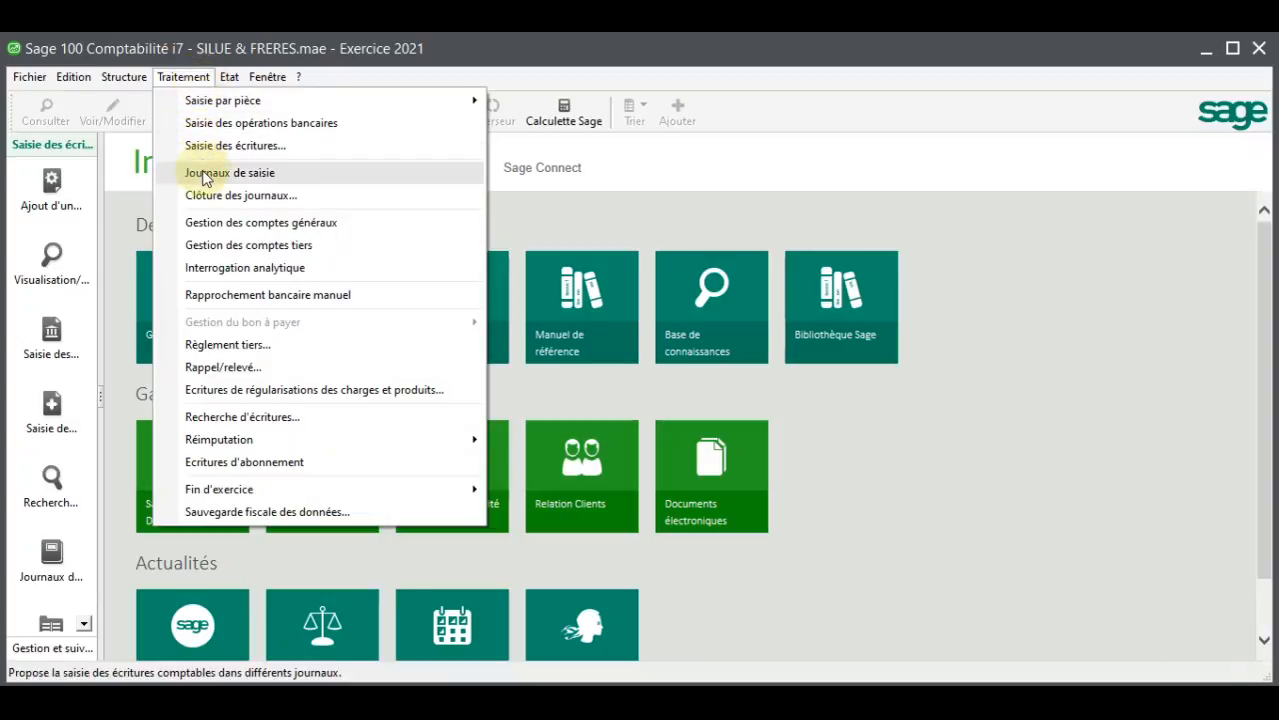
{"action": "left_click", "coordinate": [206, 176]}
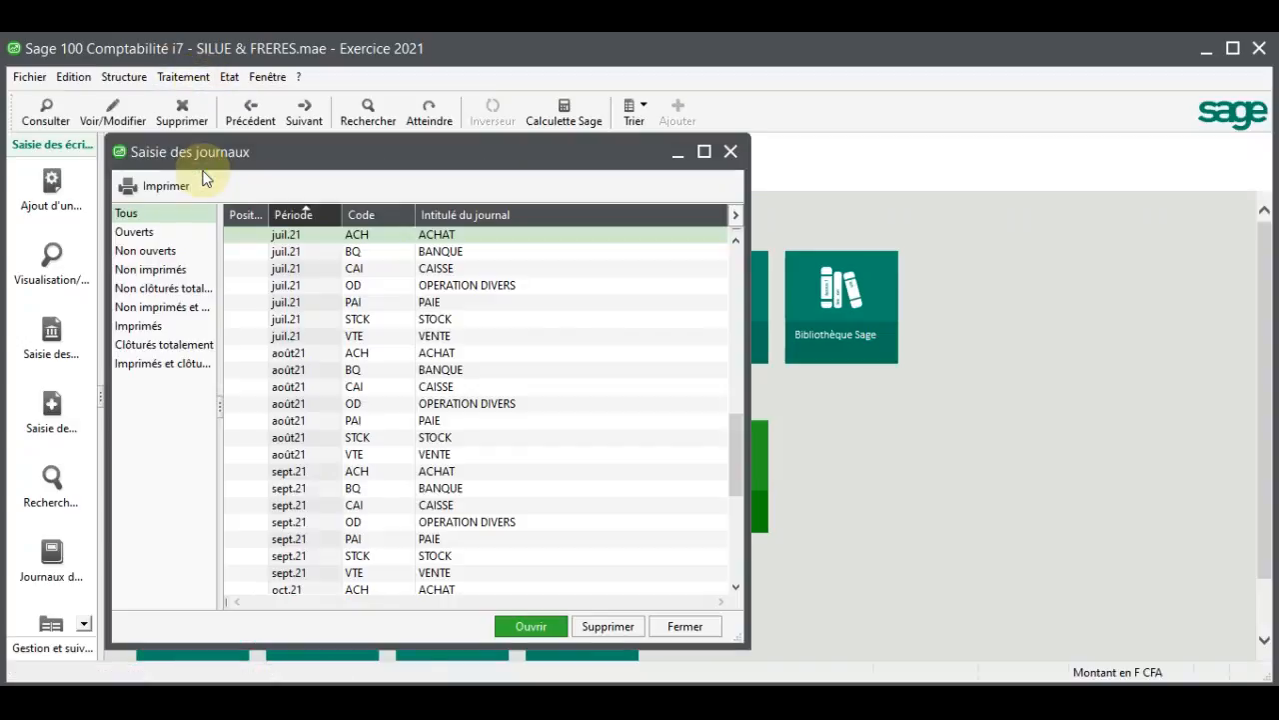
{"action": "left_click_drag", "start_coordinate": [741, 437], "coordinate": [739, 235]}
{"action": "left_click", "coordinate": [538, 285]}
{"action": "double_click", "coordinate": [539, 285]}
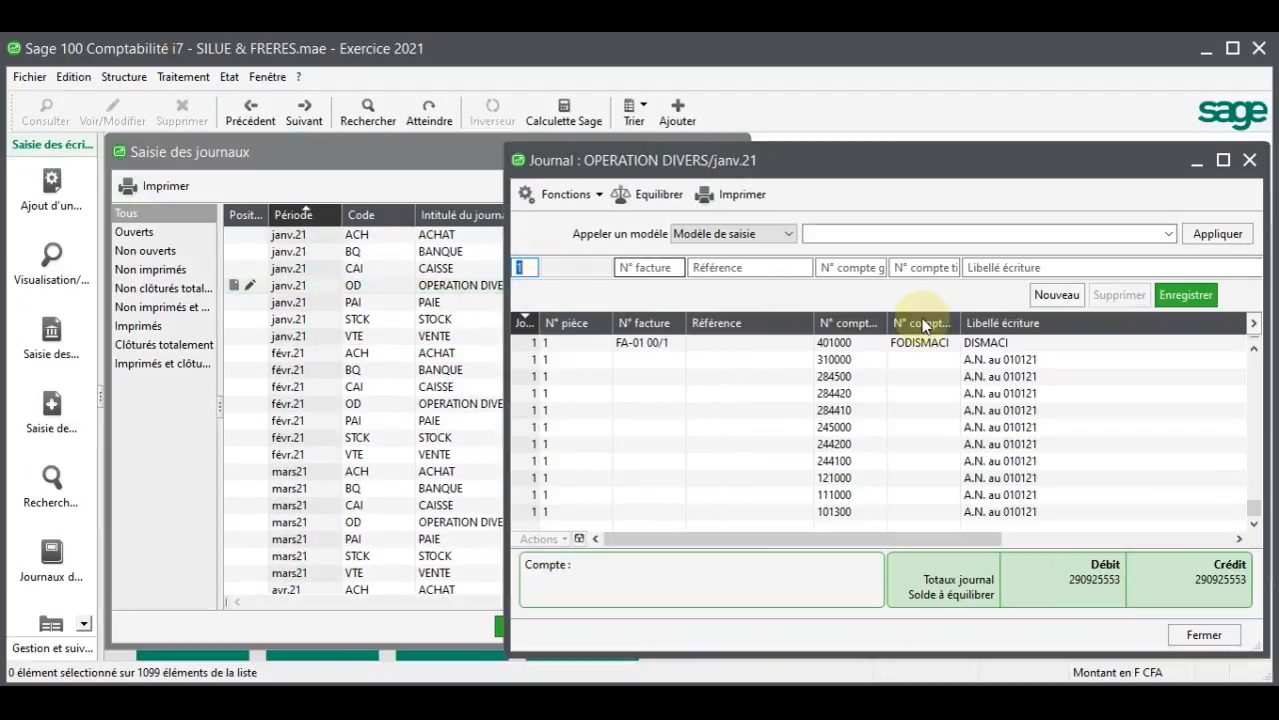
{"action": "left_click", "coordinate": [1132, 160]}
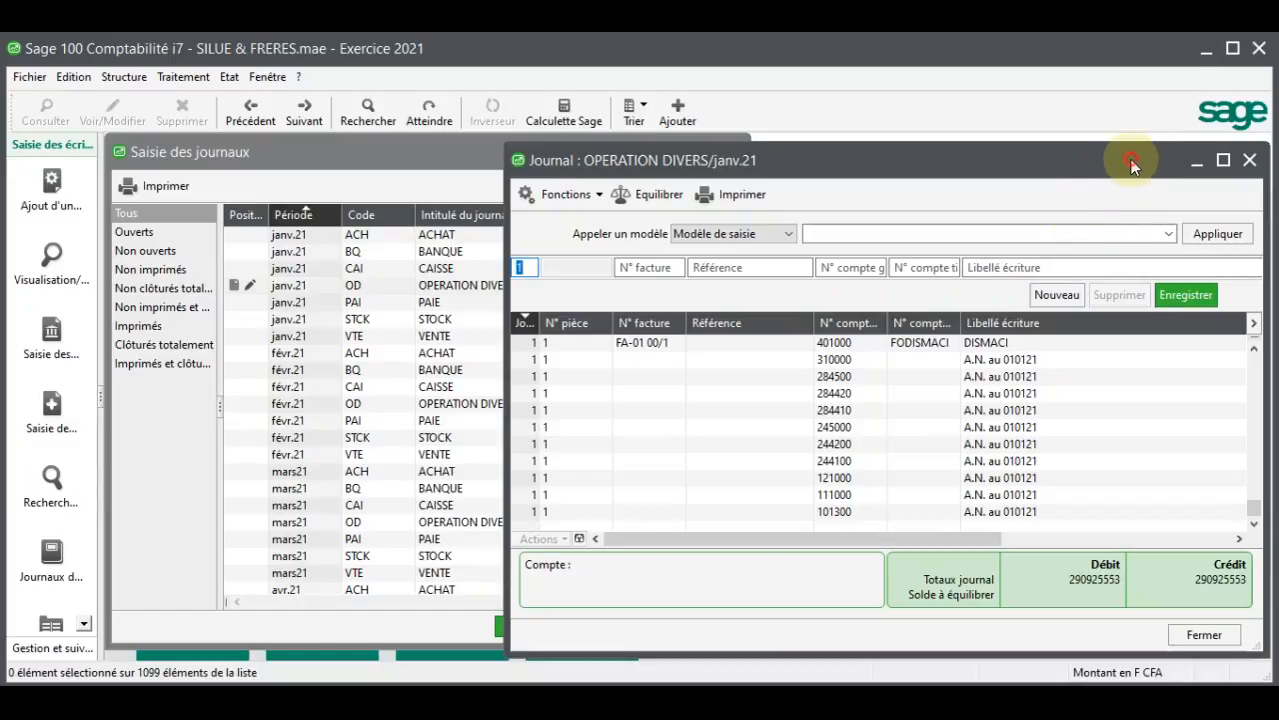
{"action": "left_click", "coordinate": [1221, 160]}
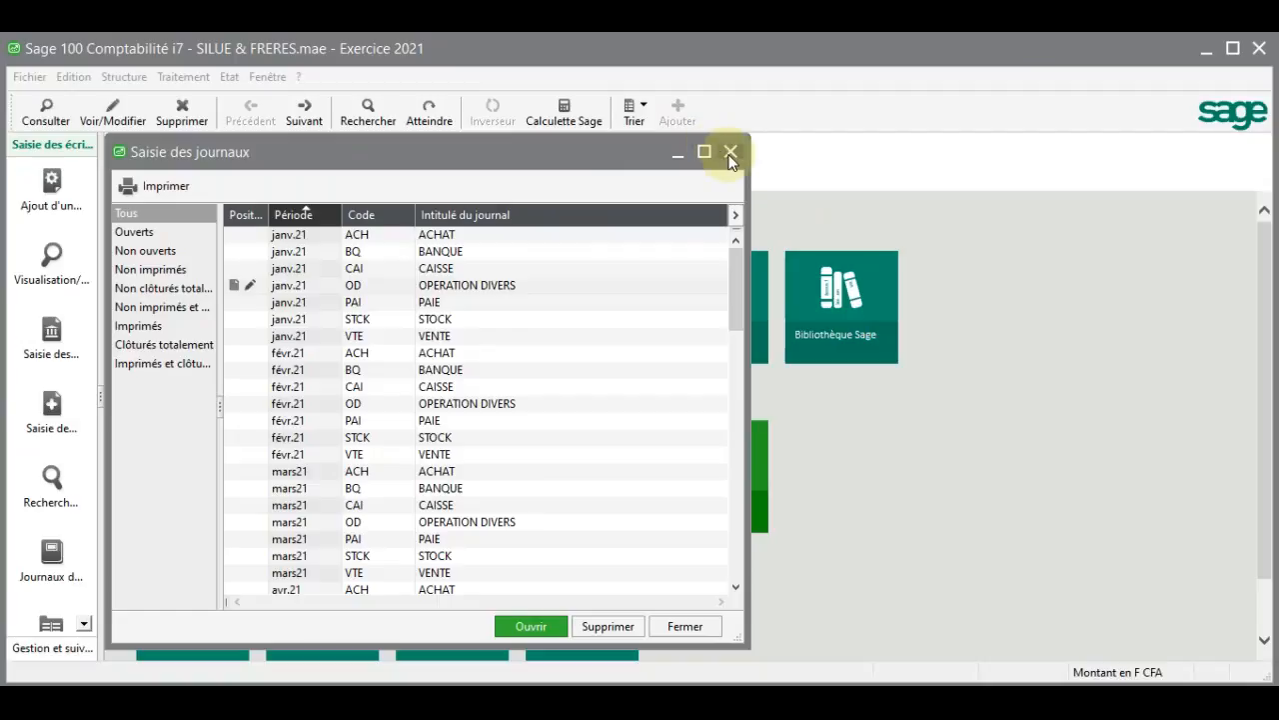
{"action": "left_click", "coordinate": [730, 152]}
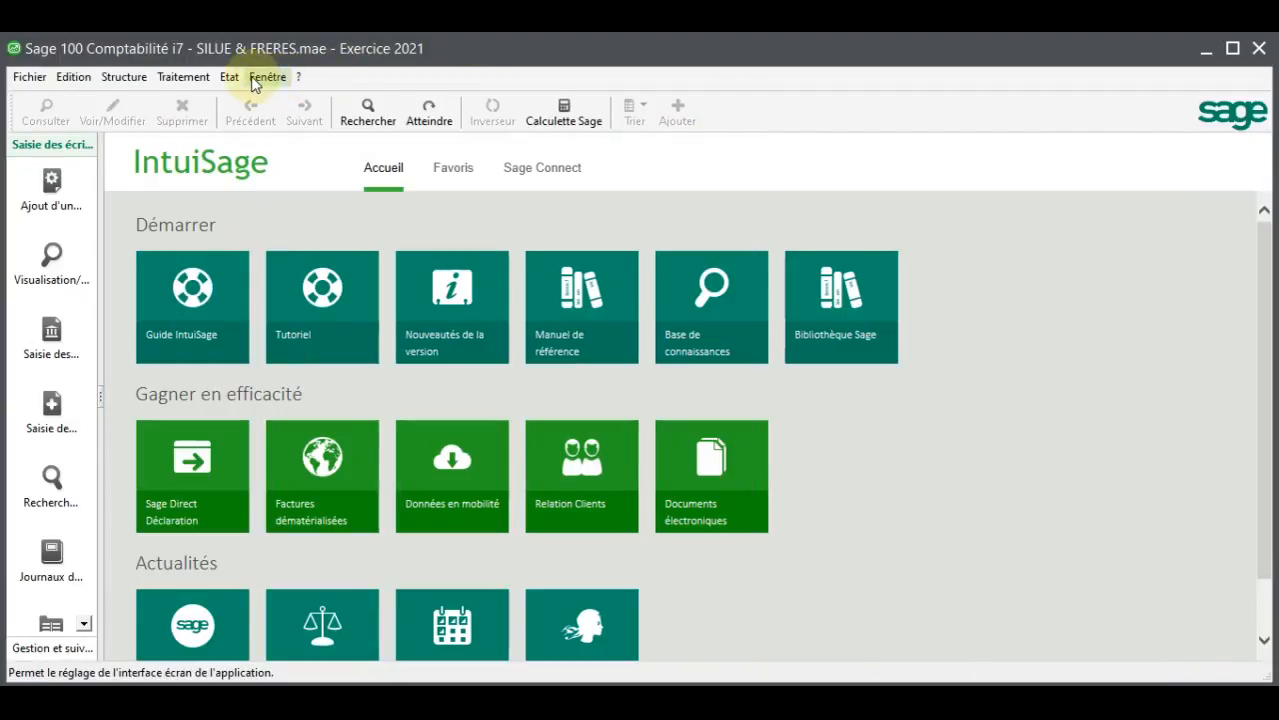
Switch the active fiscal year to Exercice 2020 and start a total (Totale) closing of its journals
{"action": "left_click", "coordinate": [265, 78]}
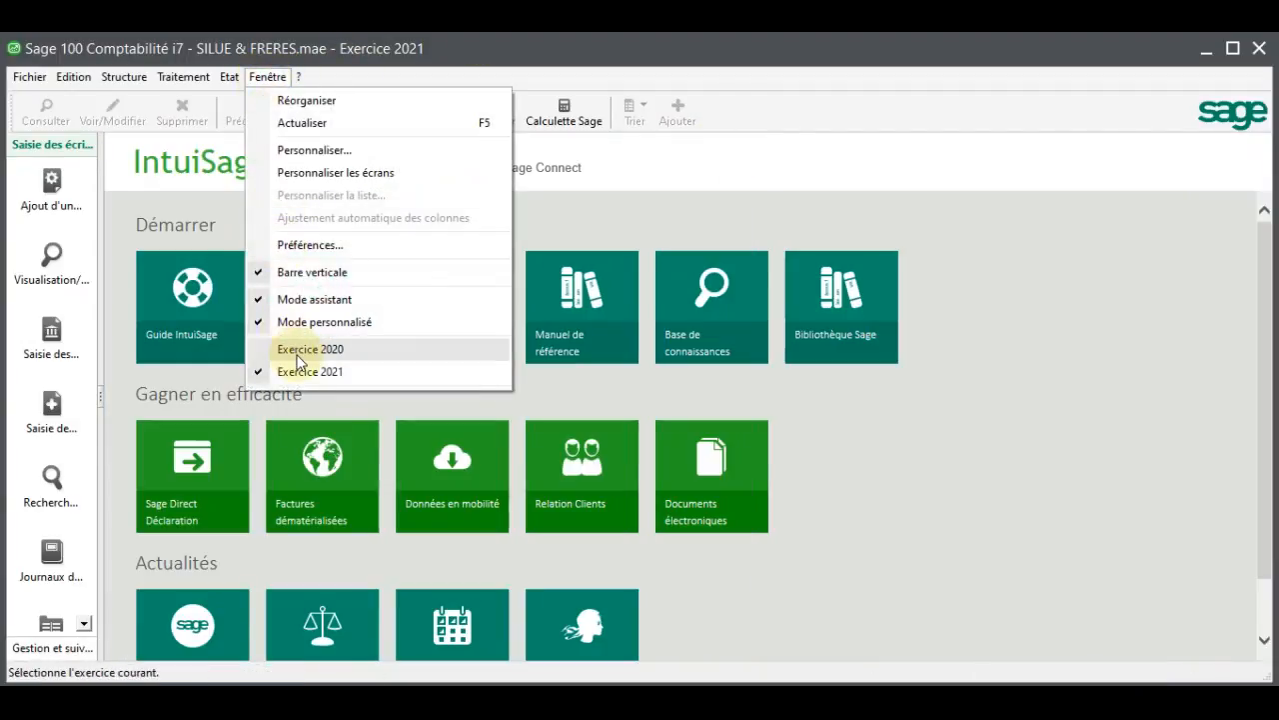
{"action": "left_click", "coordinate": [298, 350]}
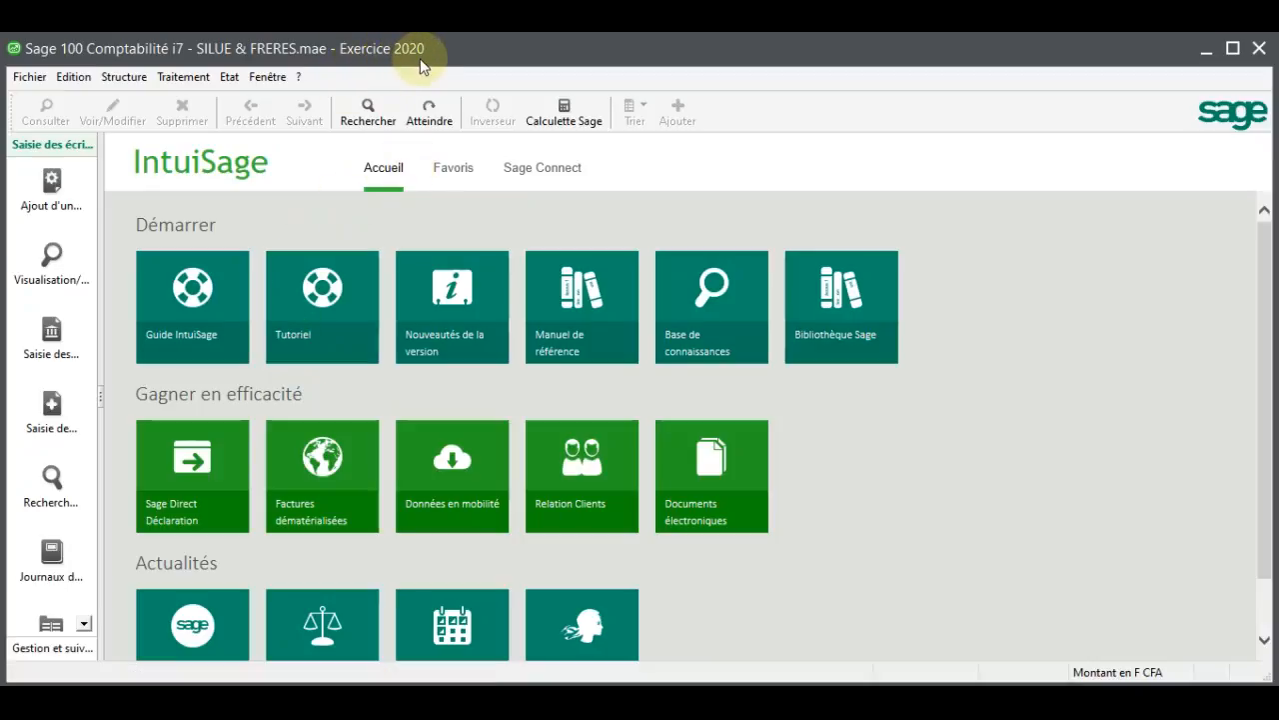
{"action": "left_click", "coordinate": [176, 81]}
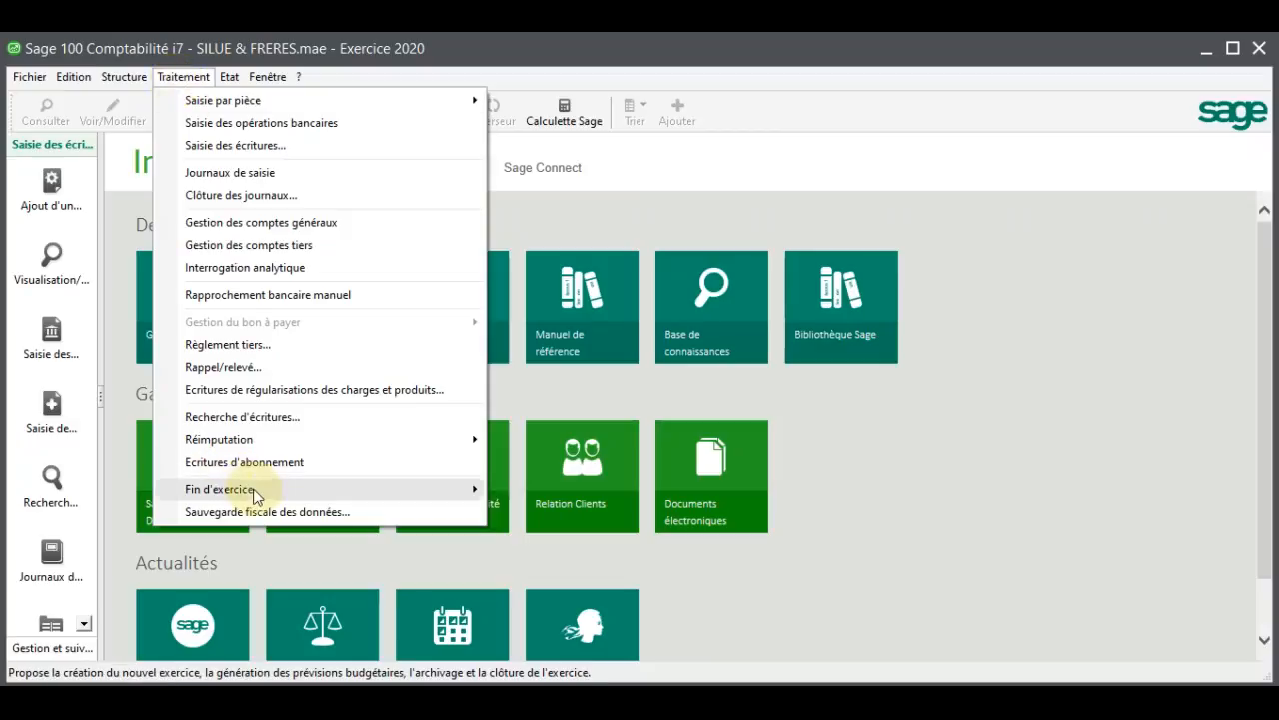
{"action": "mouse_move", "coordinate": [254, 491]}
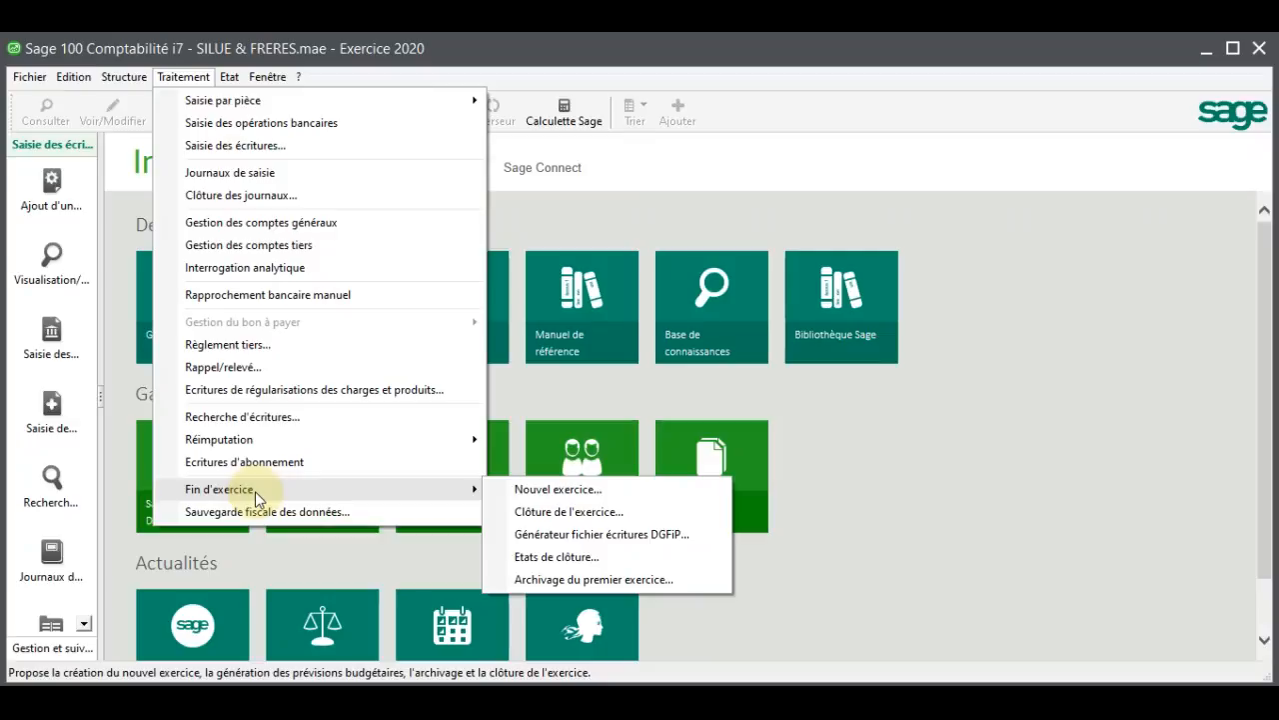
{"action": "left_click", "coordinate": [310, 196]}
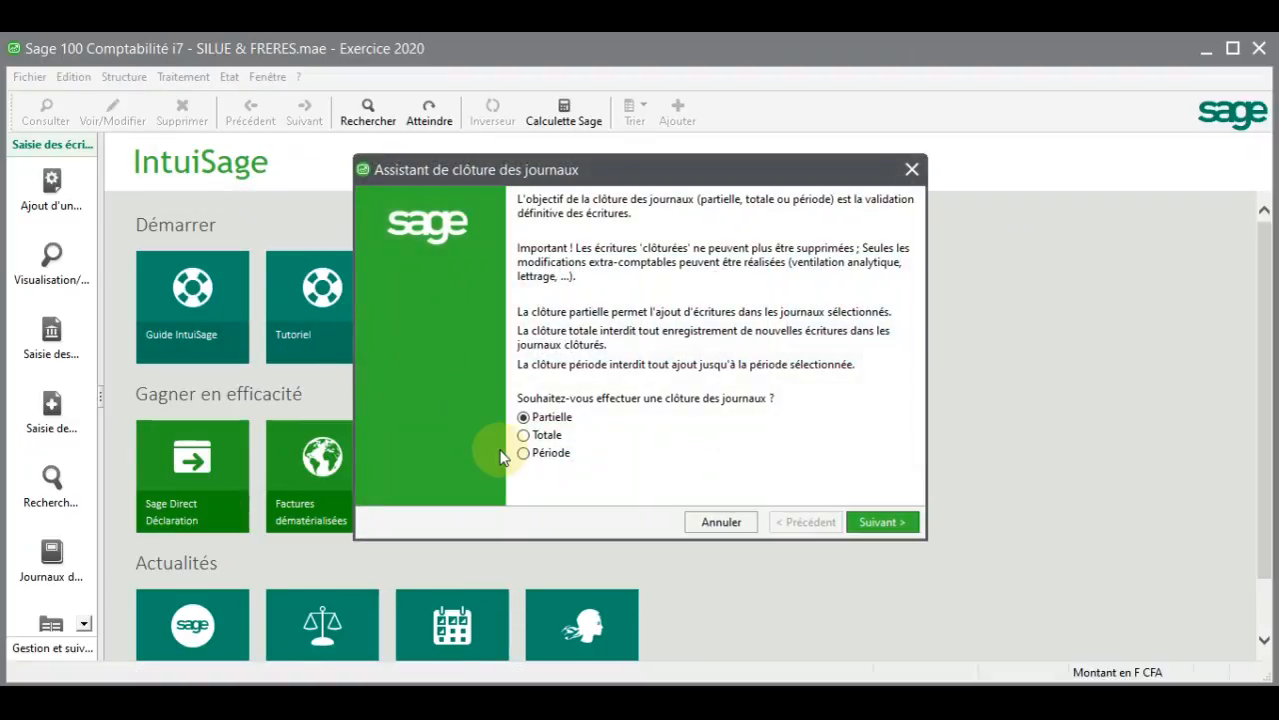
{"action": "left_click", "coordinate": [526, 436]}
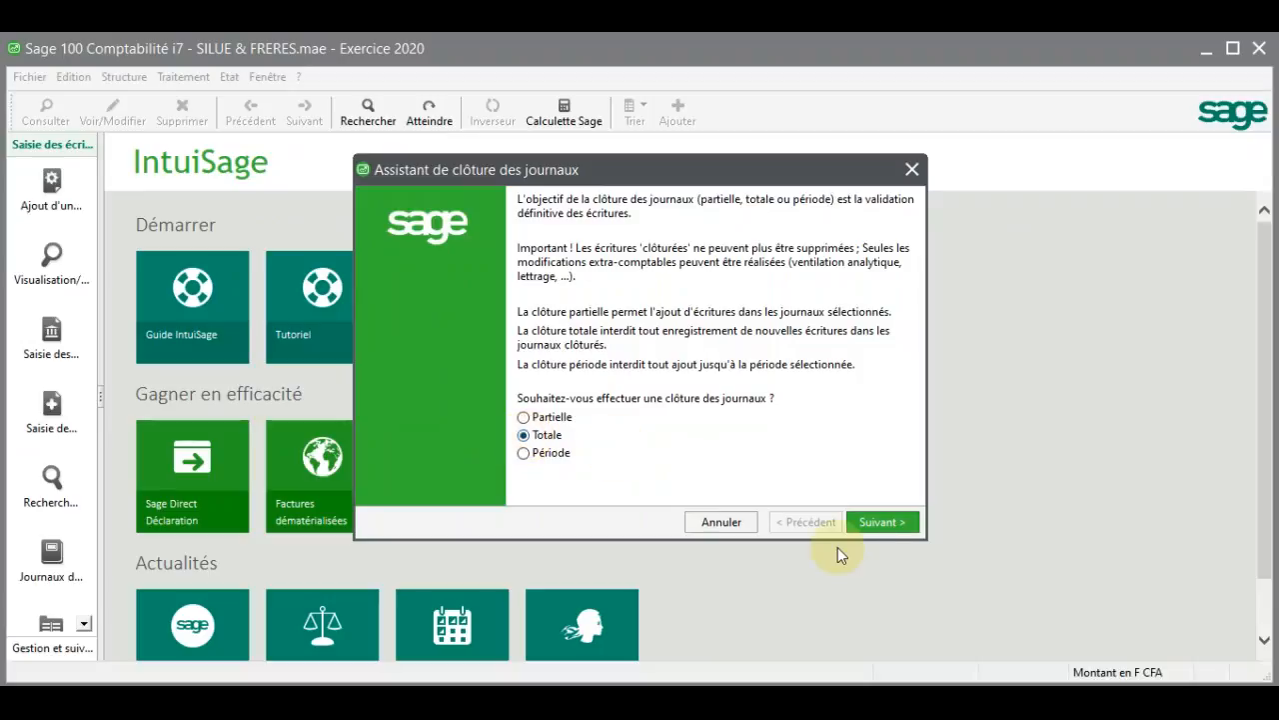
{"action": "left_click", "coordinate": [889, 522]}
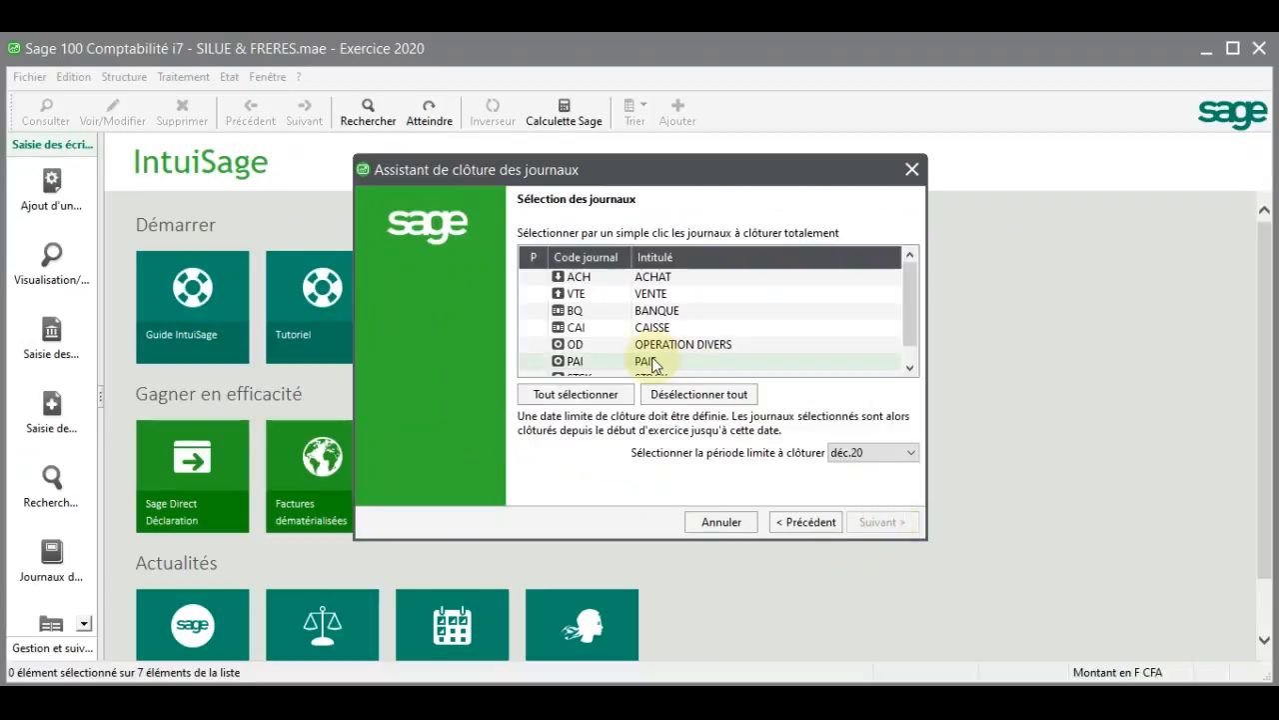
Include every journal up to déc.20, choose to print all journals (Tous les journaux), and confirm the closing
{"action": "left_click", "coordinate": [590, 394]}
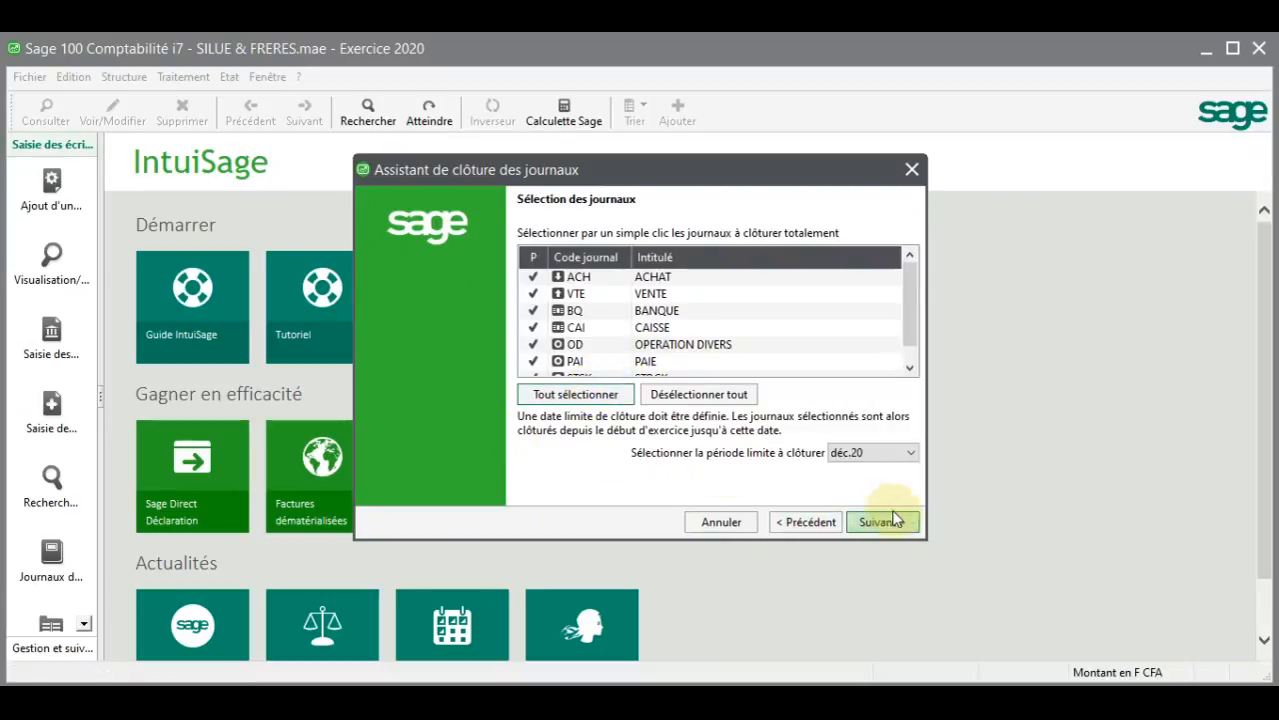
{"action": "left_click", "coordinate": [900, 523]}
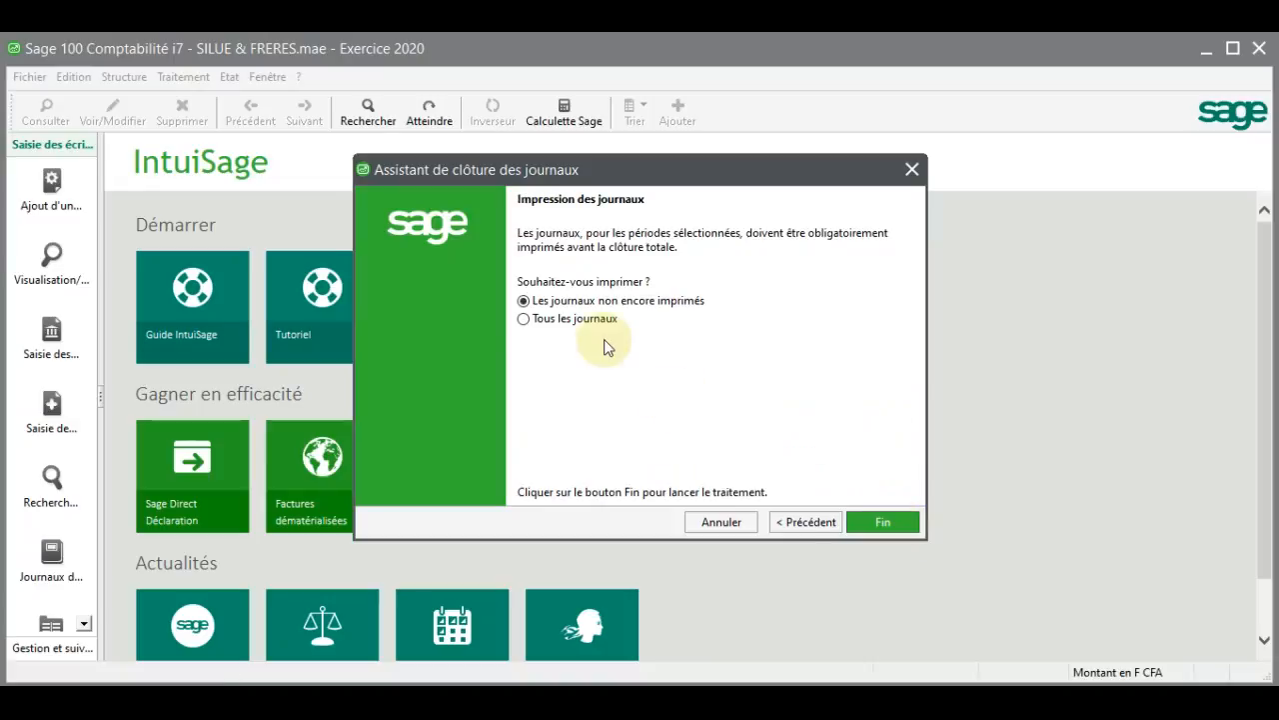
{"action": "left_click", "coordinate": [524, 318]}
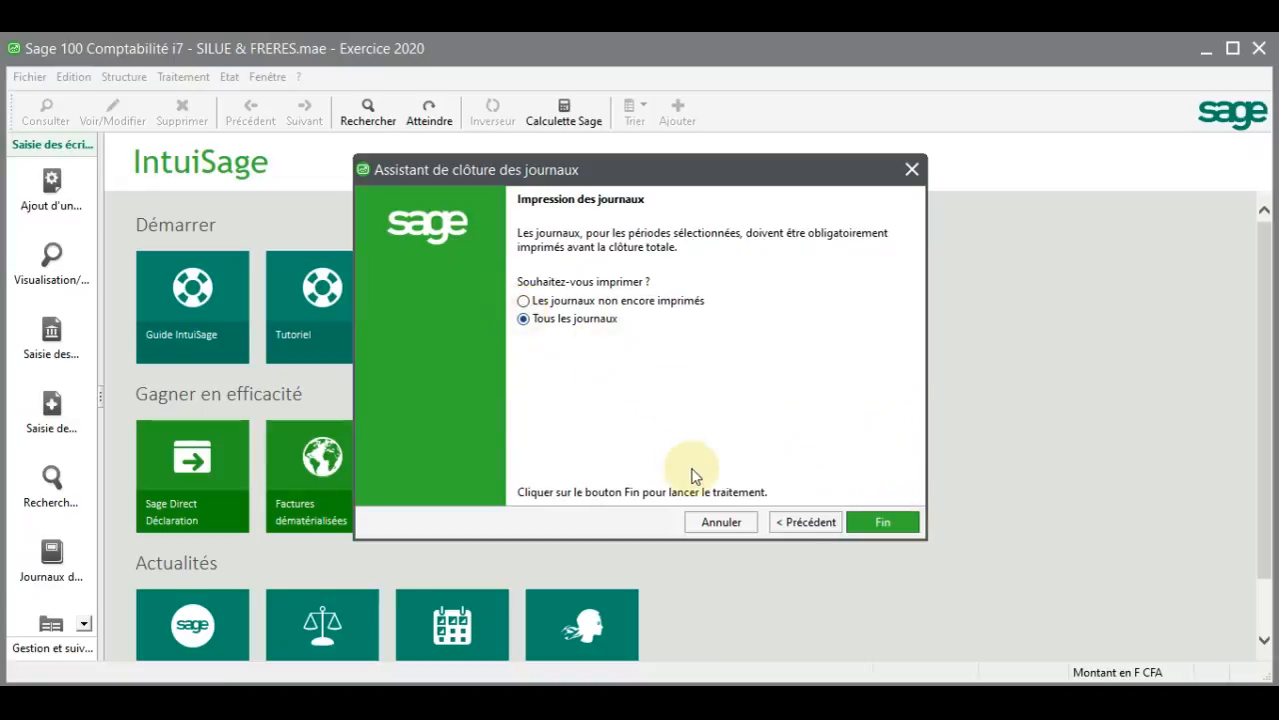
{"action": "left_click", "coordinate": [879, 524]}
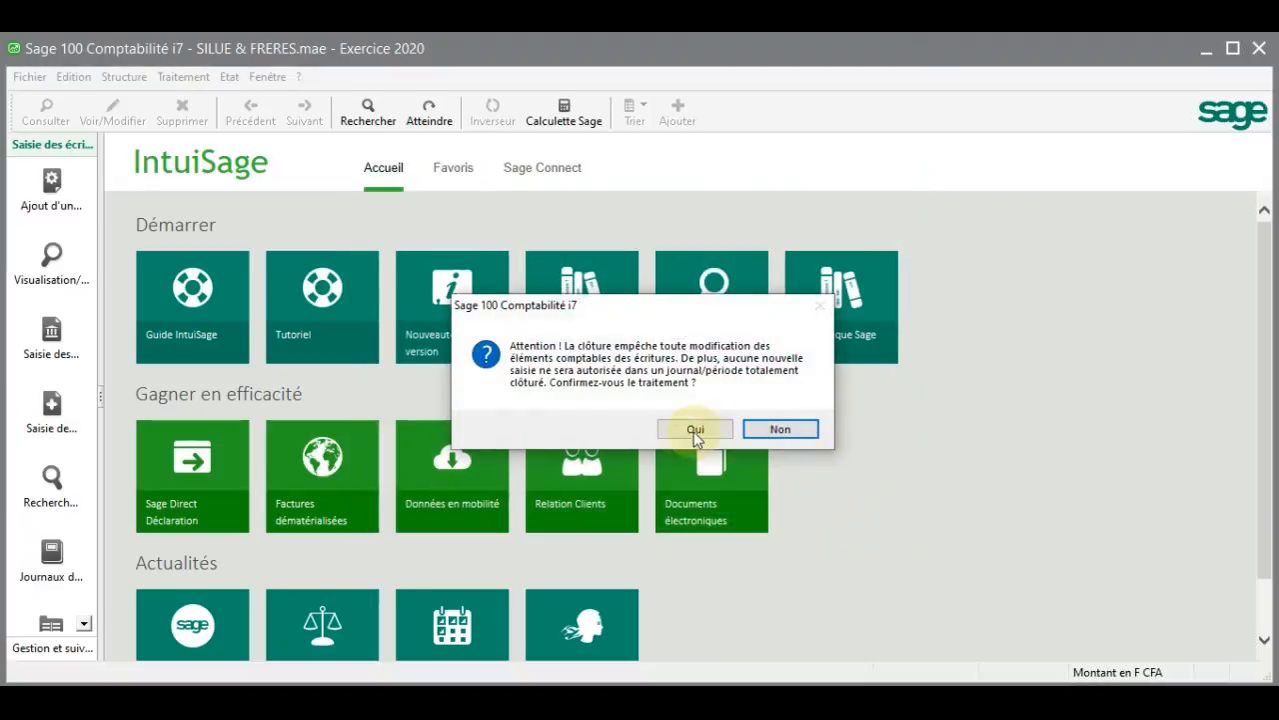
{"action": "left_click", "coordinate": [695, 429]}
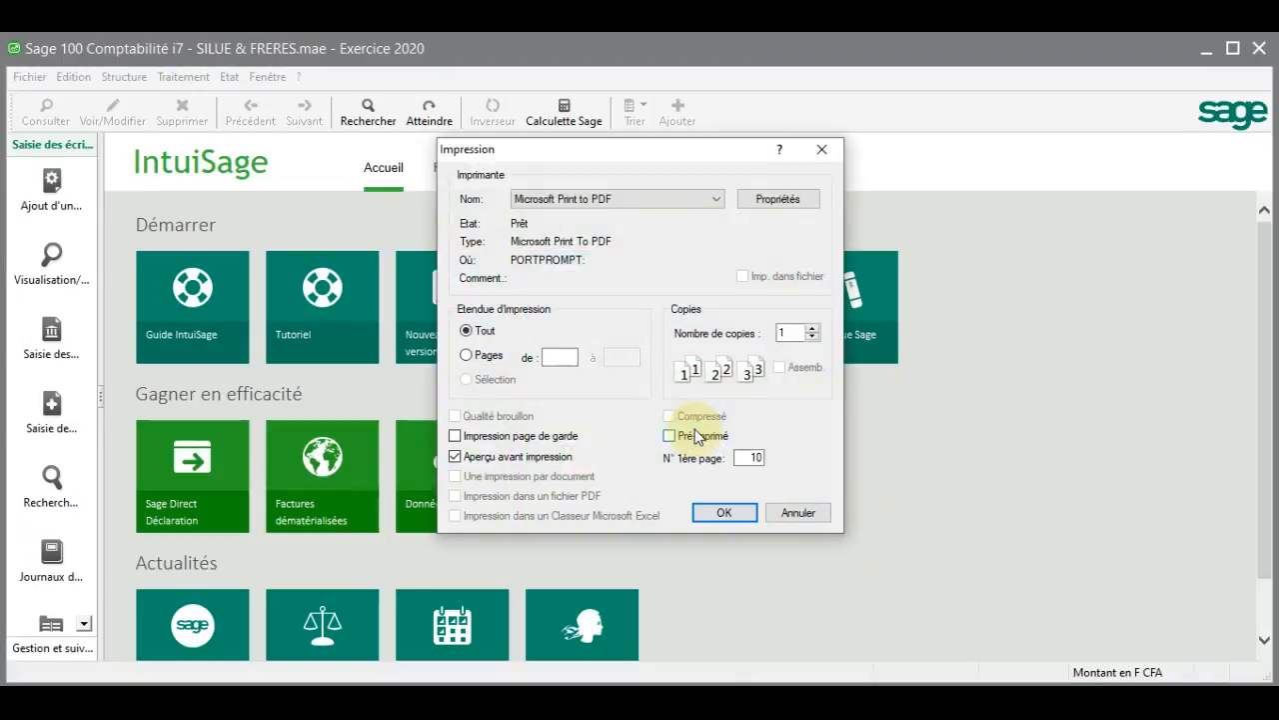
Turn off the print preview and send the journal printout to a PDF file
{"action": "left_click", "coordinate": [456, 457]}
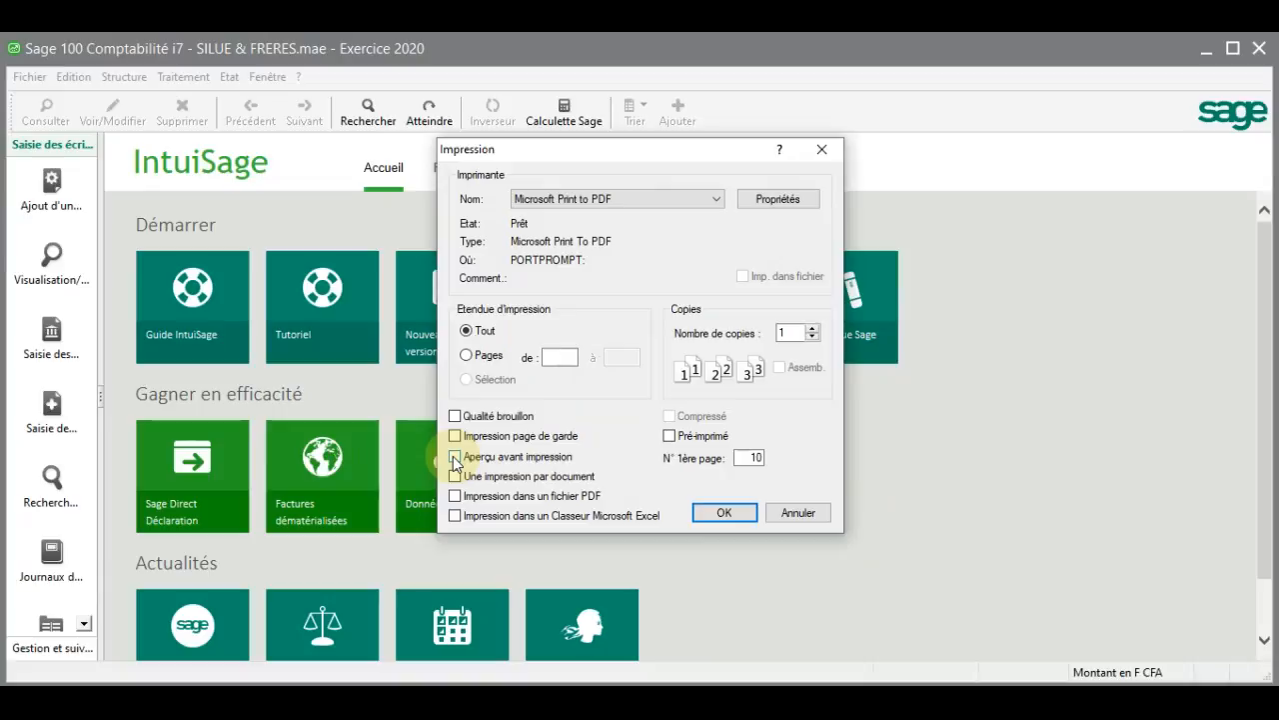
{"action": "left_click", "coordinate": [457, 497]}
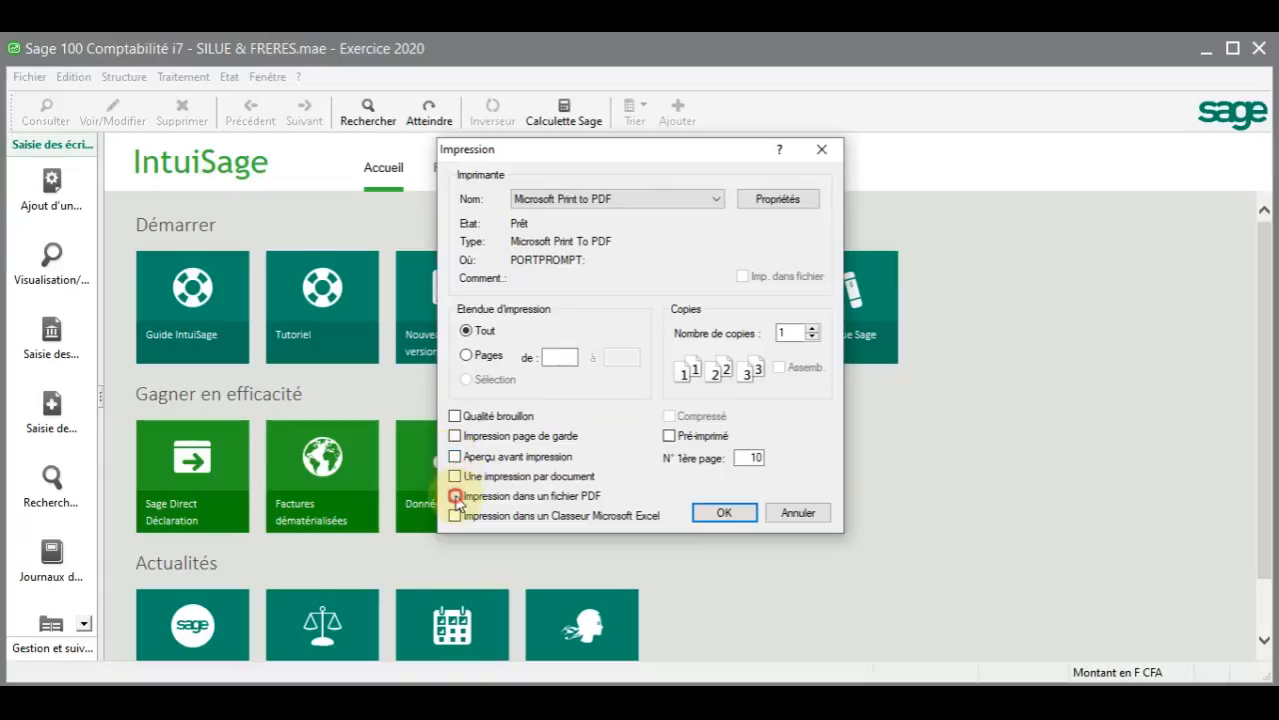
{"action": "left_click", "coordinate": [726, 513]}
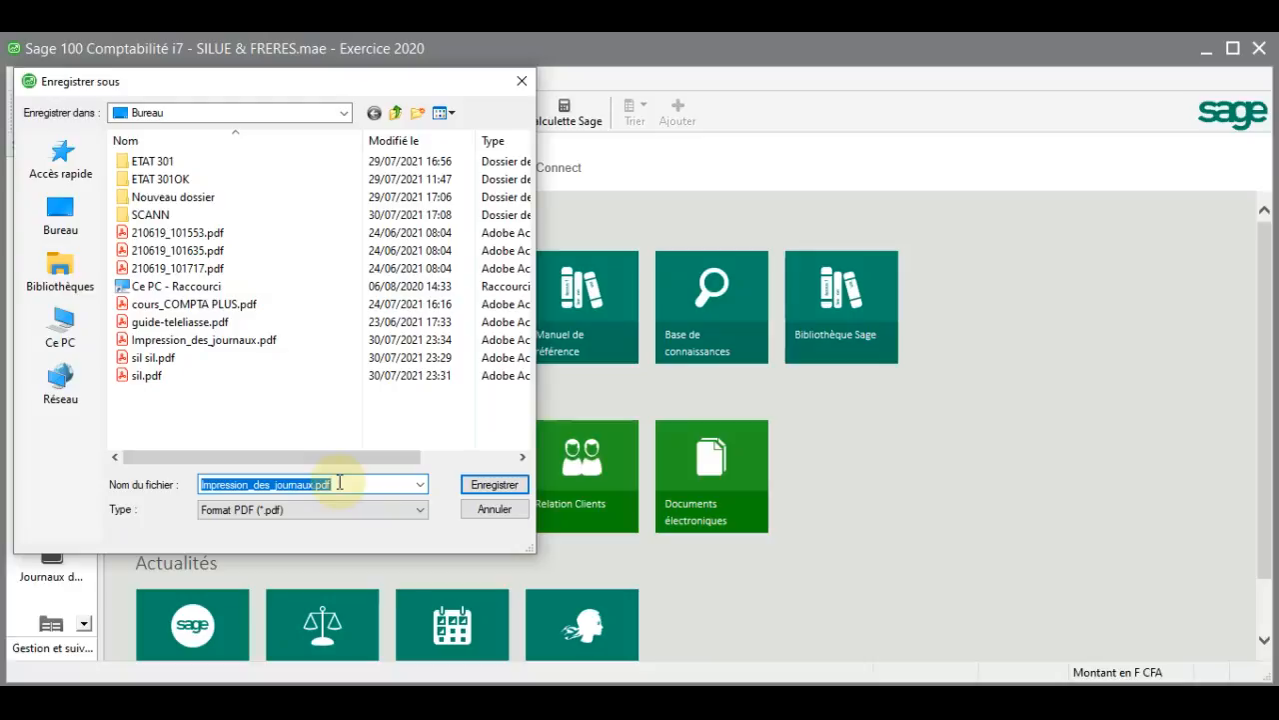
Save the journals PDF on the Bureau as JOURNAUX SIL SIL 2020
{"action": "type", "text": "S"}
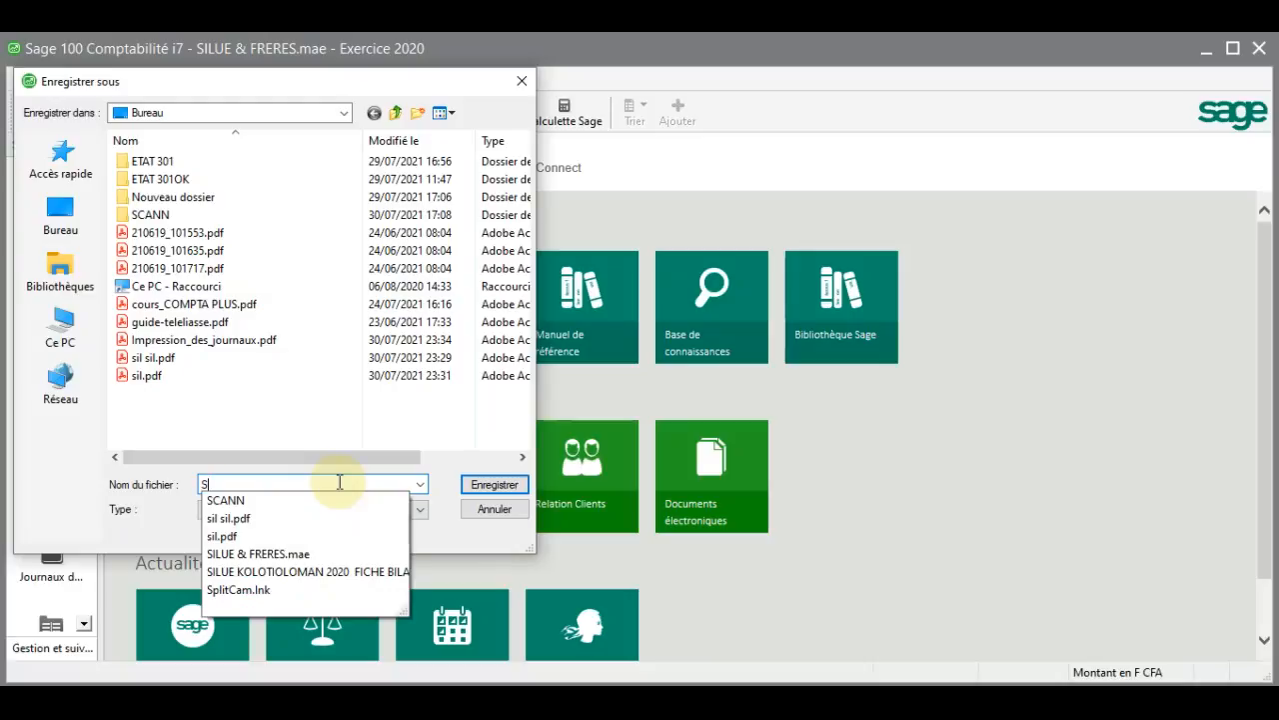
{"action": "type", "text": "ILSIL "}
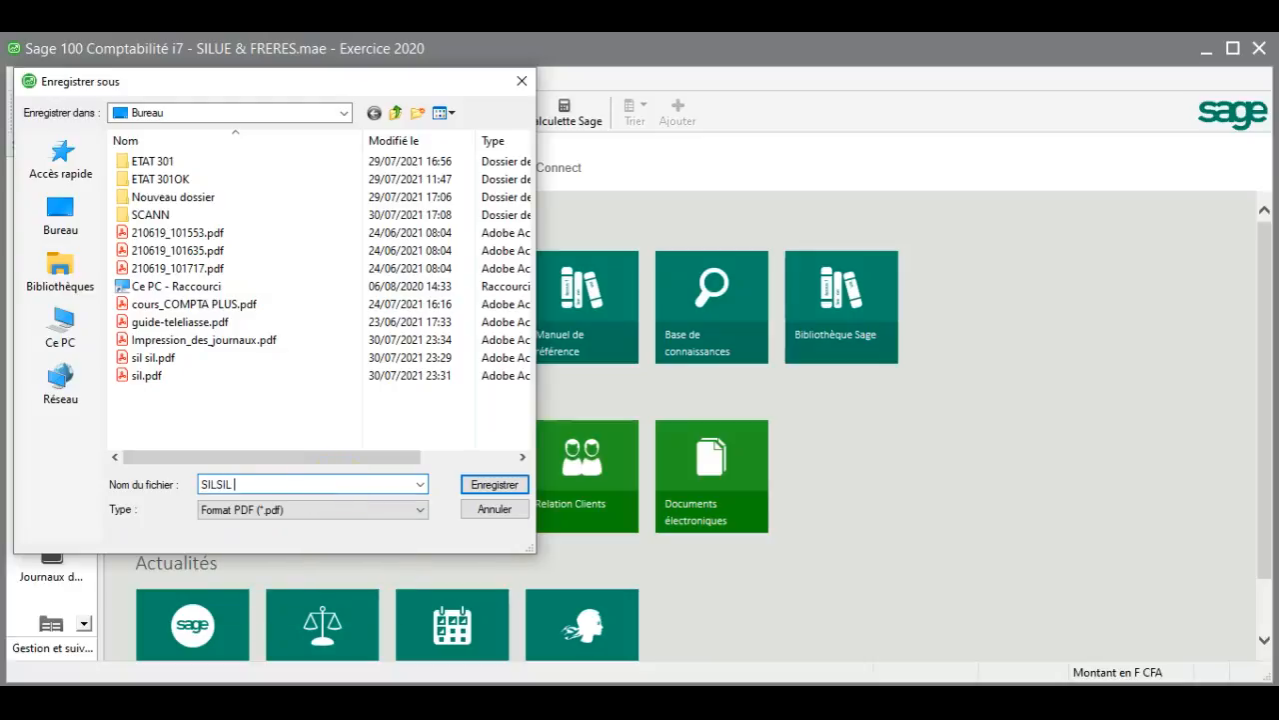
{"action": "type", "text": "2020"}
{"action": "left_click", "coordinate": [216, 483]}
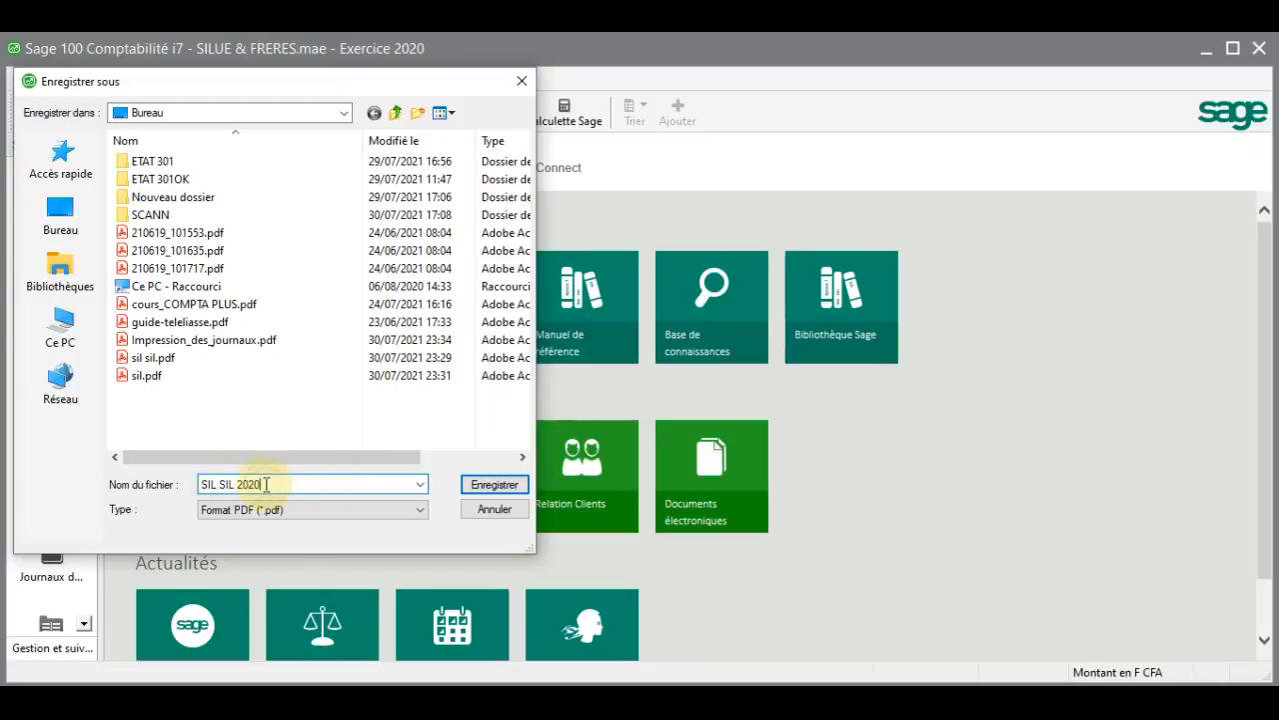
{"action": "left_click", "coordinate": [203, 483]}
{"action": "type", "text": "JOUR"}
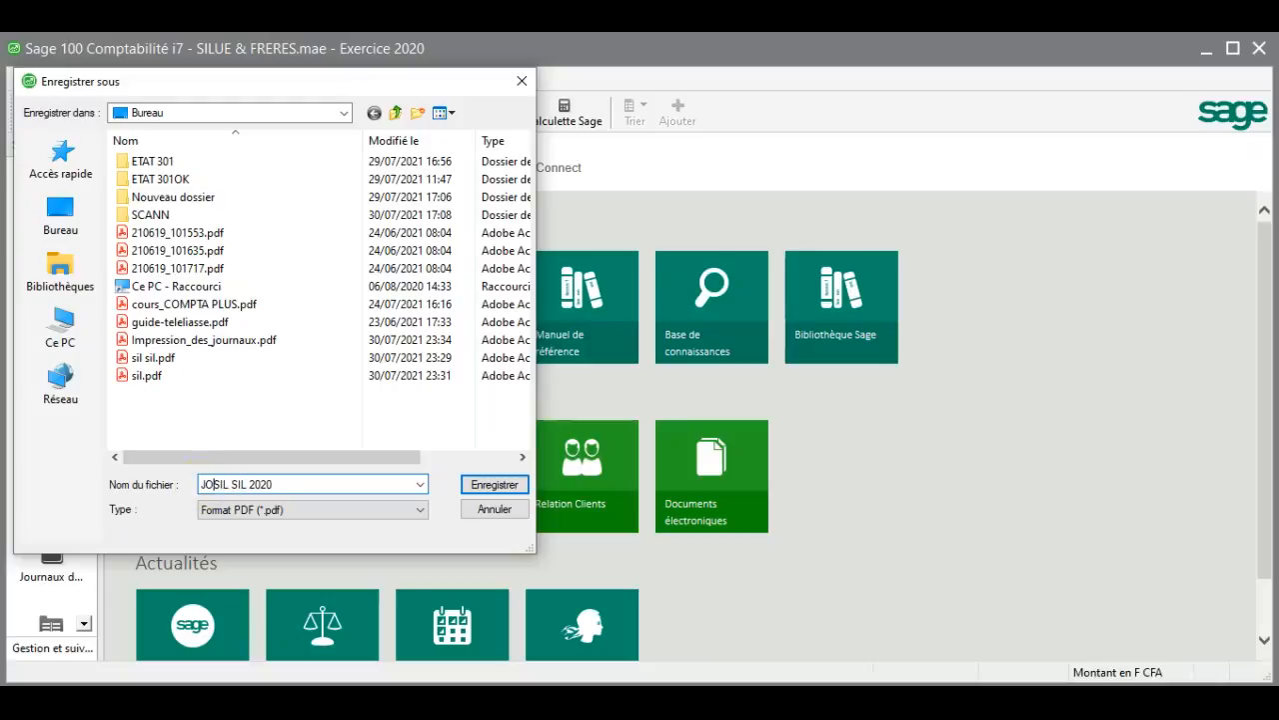
{"action": "type", "text": "NAUX"}
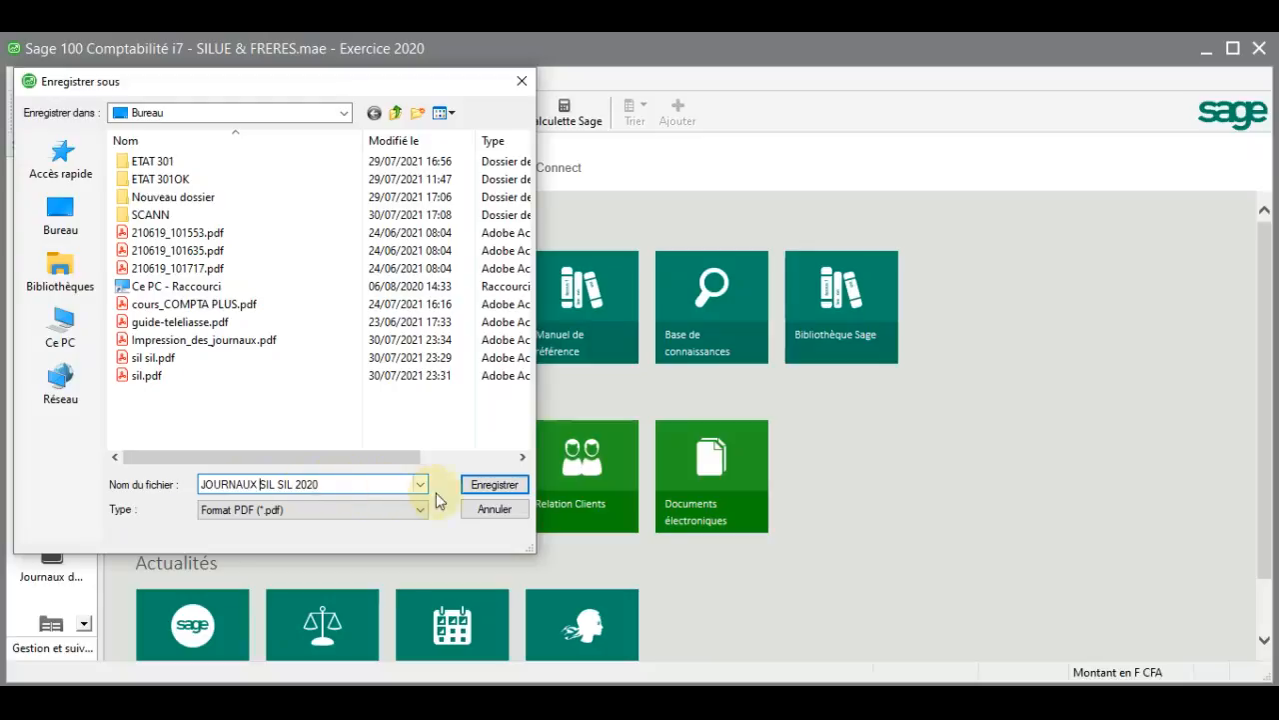
{"action": "left_click", "coordinate": [487, 485]}
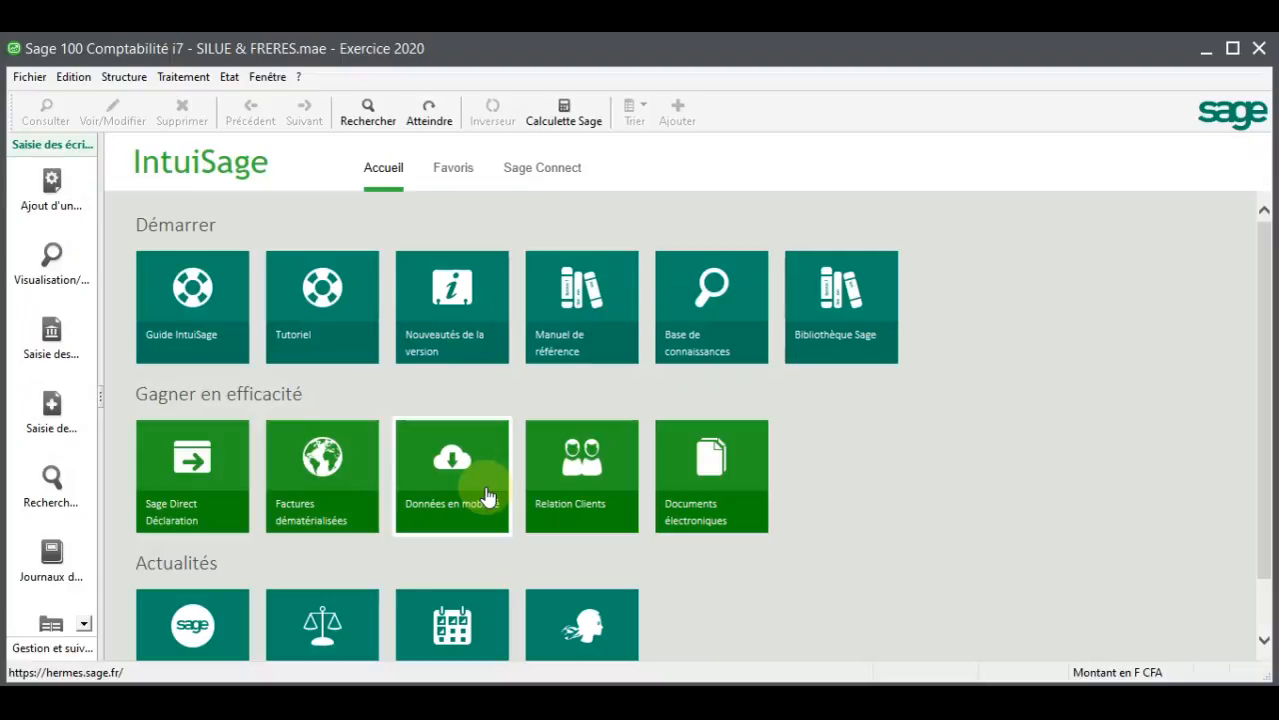
Check the closing status of the 2020 journals in the journal entry list, then close the list
{"action": "left_click", "coordinate": [200, 84]}
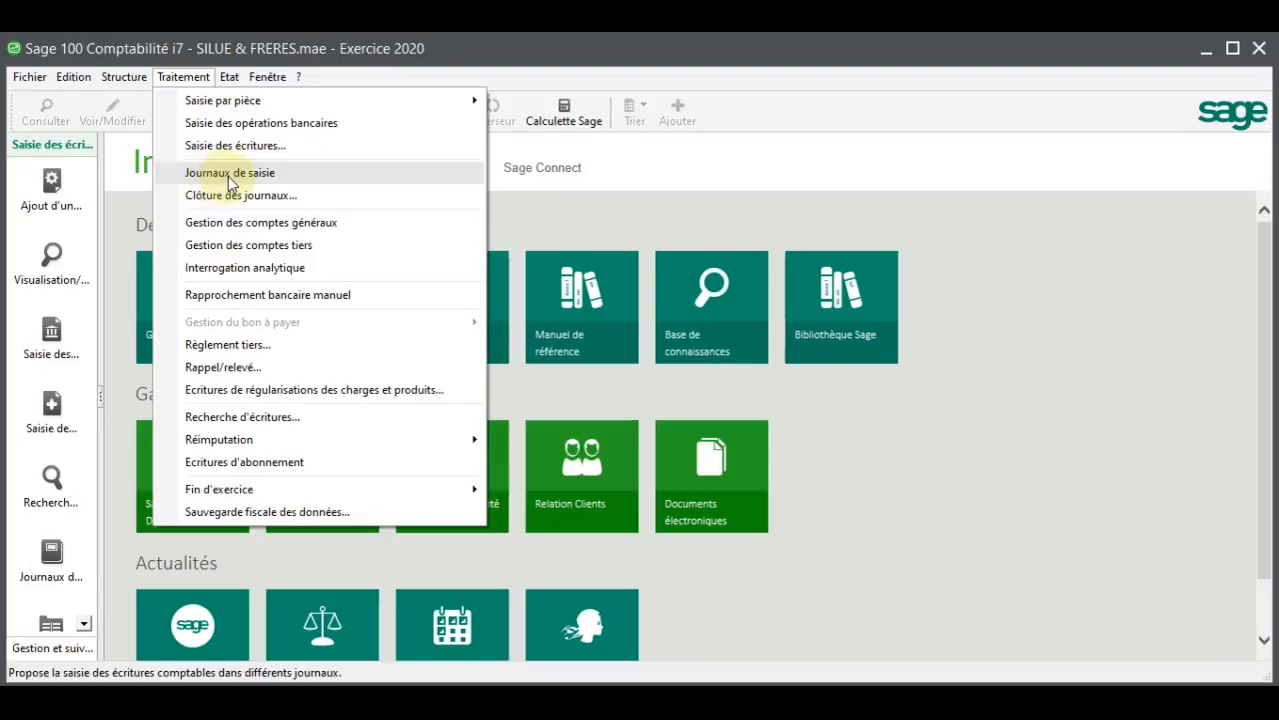
{"action": "left_click", "coordinate": [229, 174]}
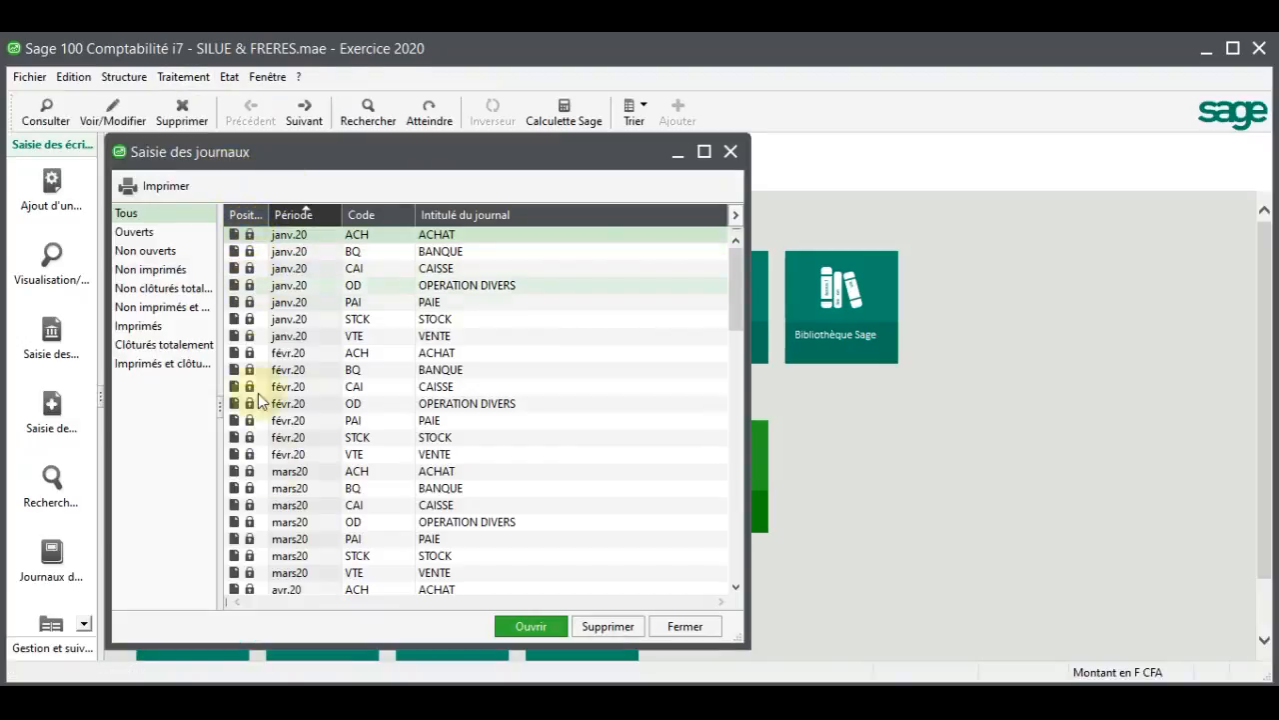
{"action": "scroll", "coordinate": [735, 292], "scroll_direction": "down", "scroll_amount": 1}
{"action": "left_click_drag", "start_coordinate": [736, 398], "coordinate": [742, 346]}
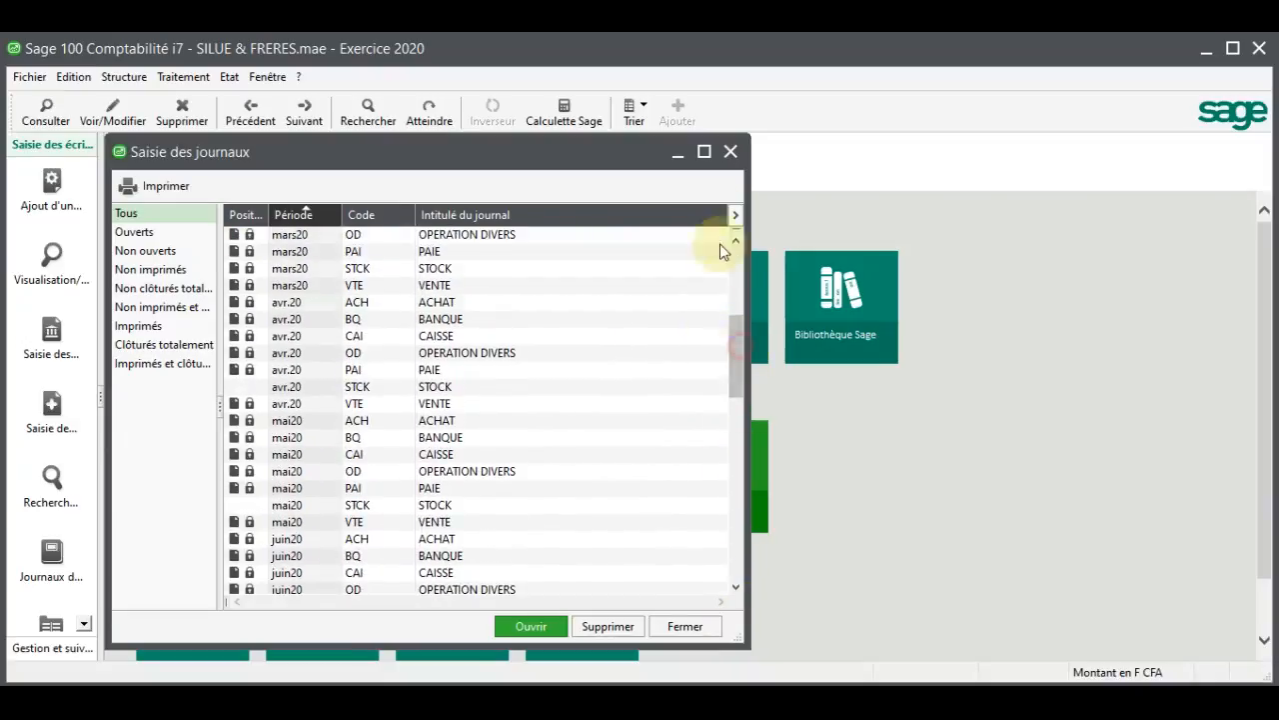
{"action": "left_click_drag", "start_coordinate": [737, 343], "coordinate": [733, 223]}
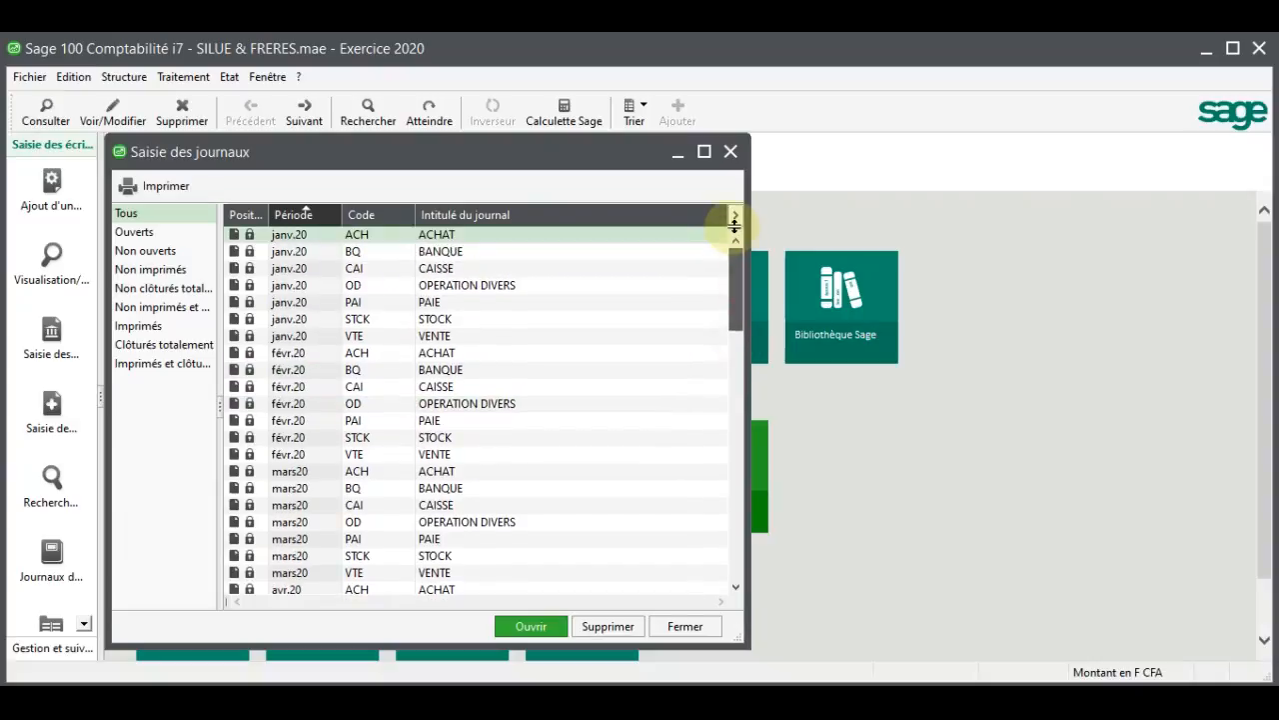
{"action": "left_click", "coordinate": [732, 152]}
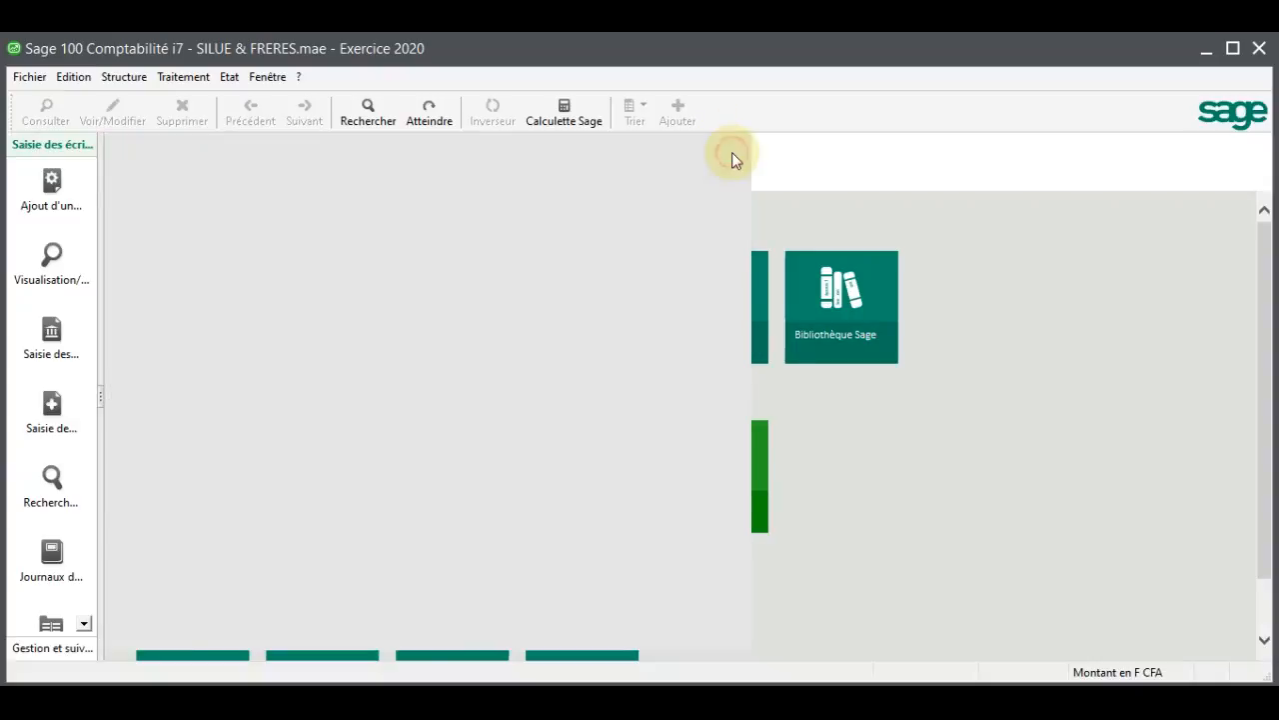
Close the 2020 fiscal year running from 010120 to 311220 and confirm the irreversible processing
{"action": "left_click", "coordinate": [175, 79]}
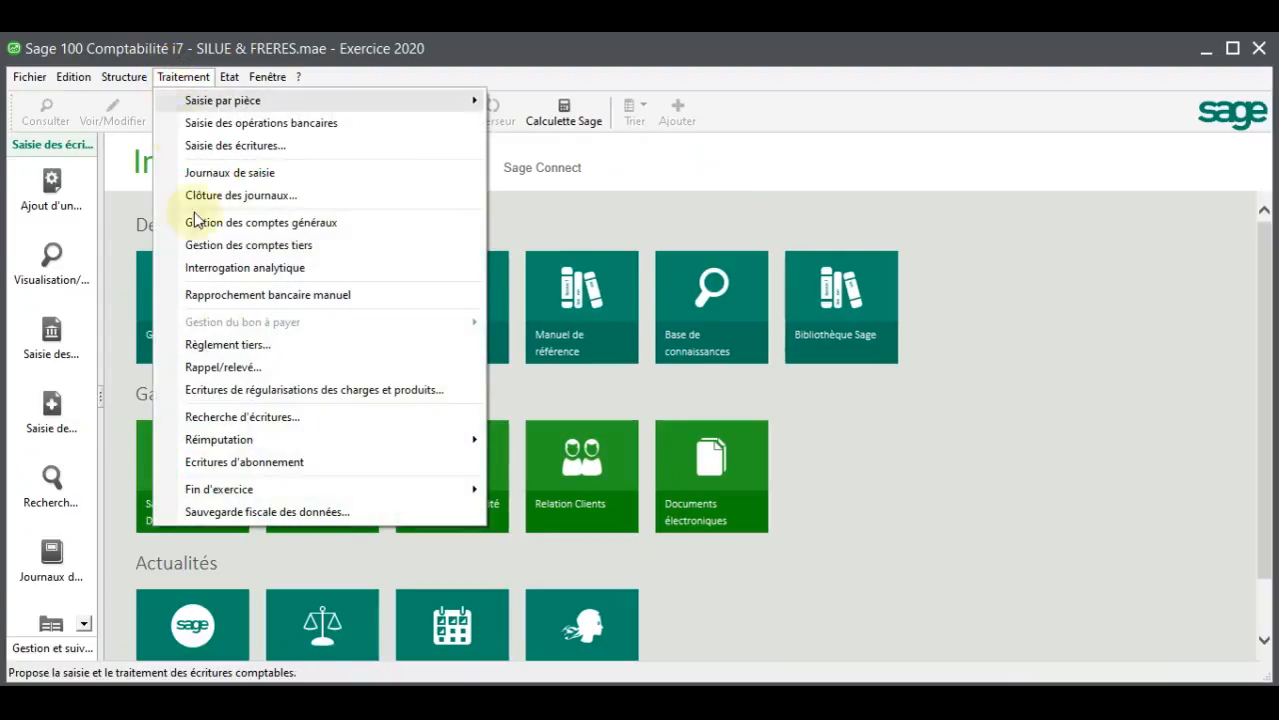
{"action": "mouse_move", "coordinate": [240, 483]}
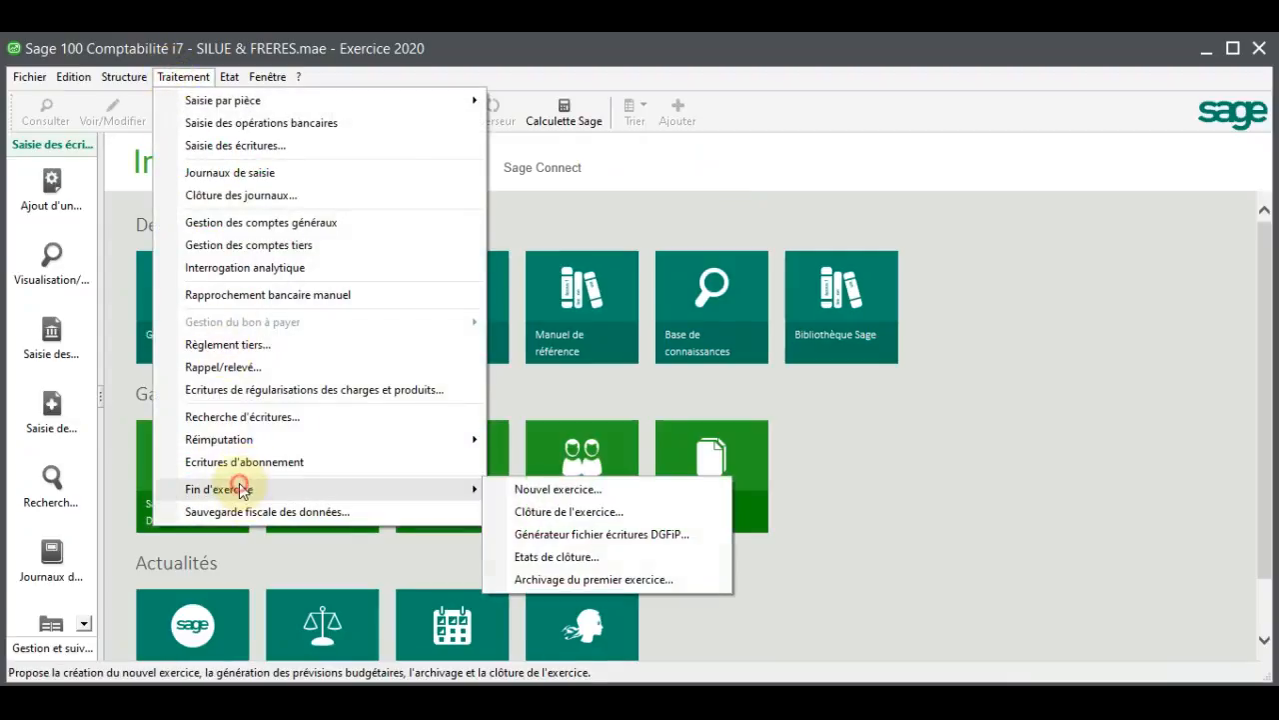
{"action": "left_click", "coordinate": [594, 514]}
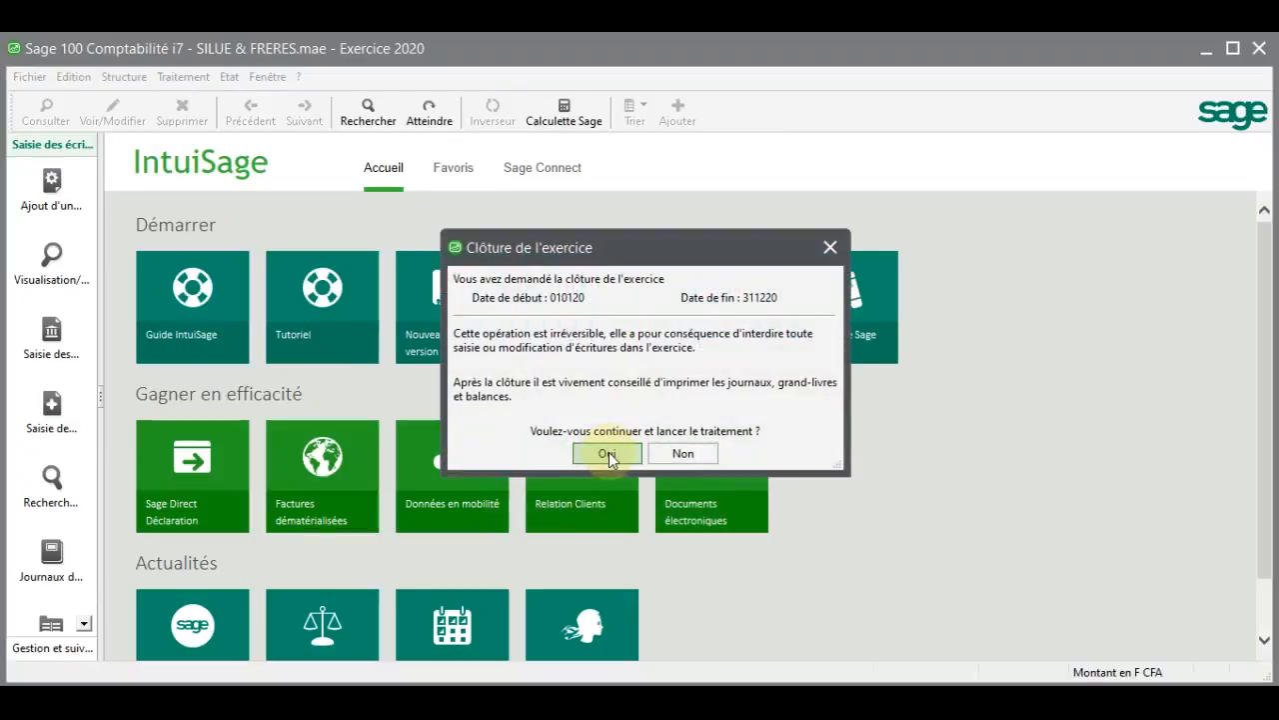
{"action": "left_click", "coordinate": [607, 453]}
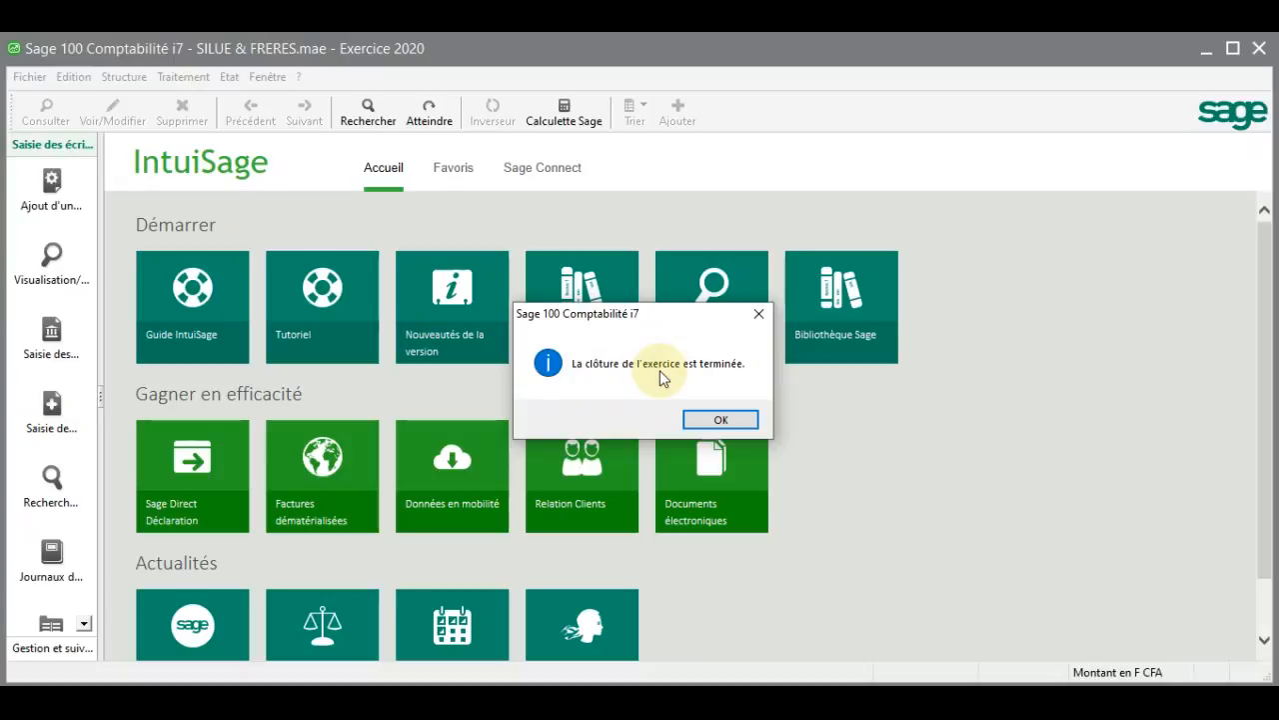
{"action": "left_click", "coordinate": [716, 420]}
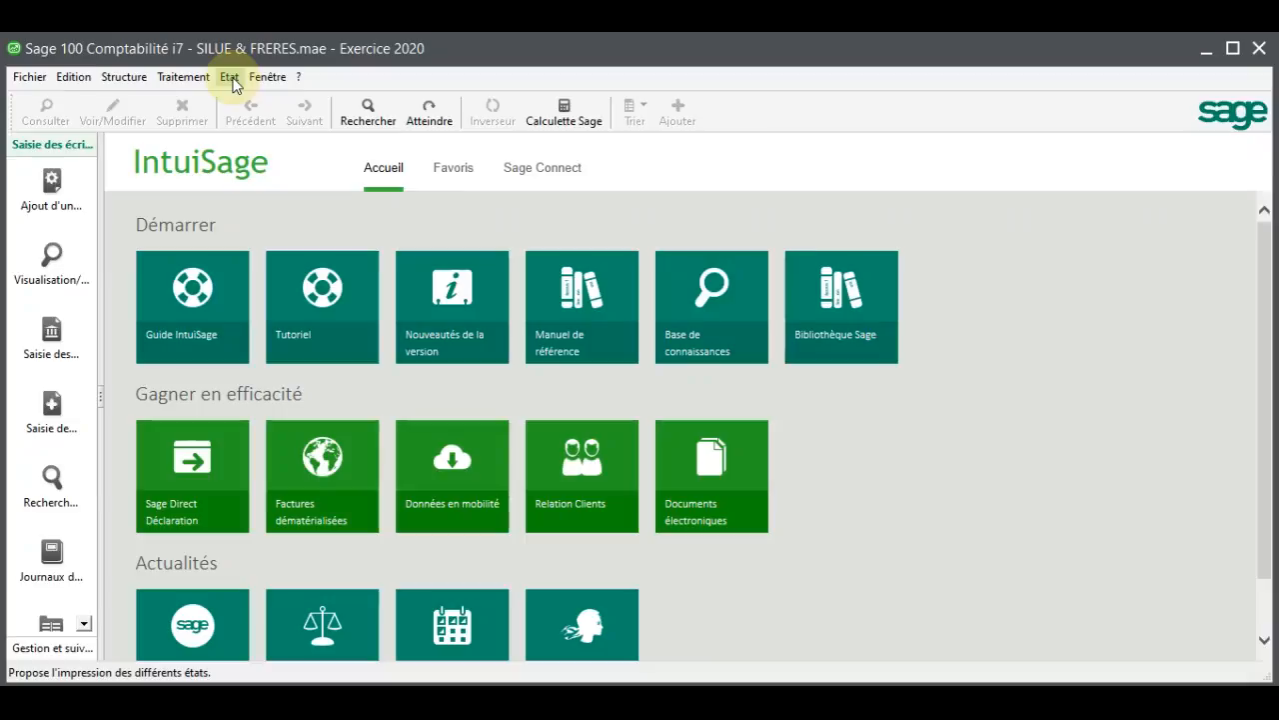
Request the complete account balance for 010120 to 311220 with the subtotal level set to 0
{"action": "left_click", "coordinate": [230, 80]}
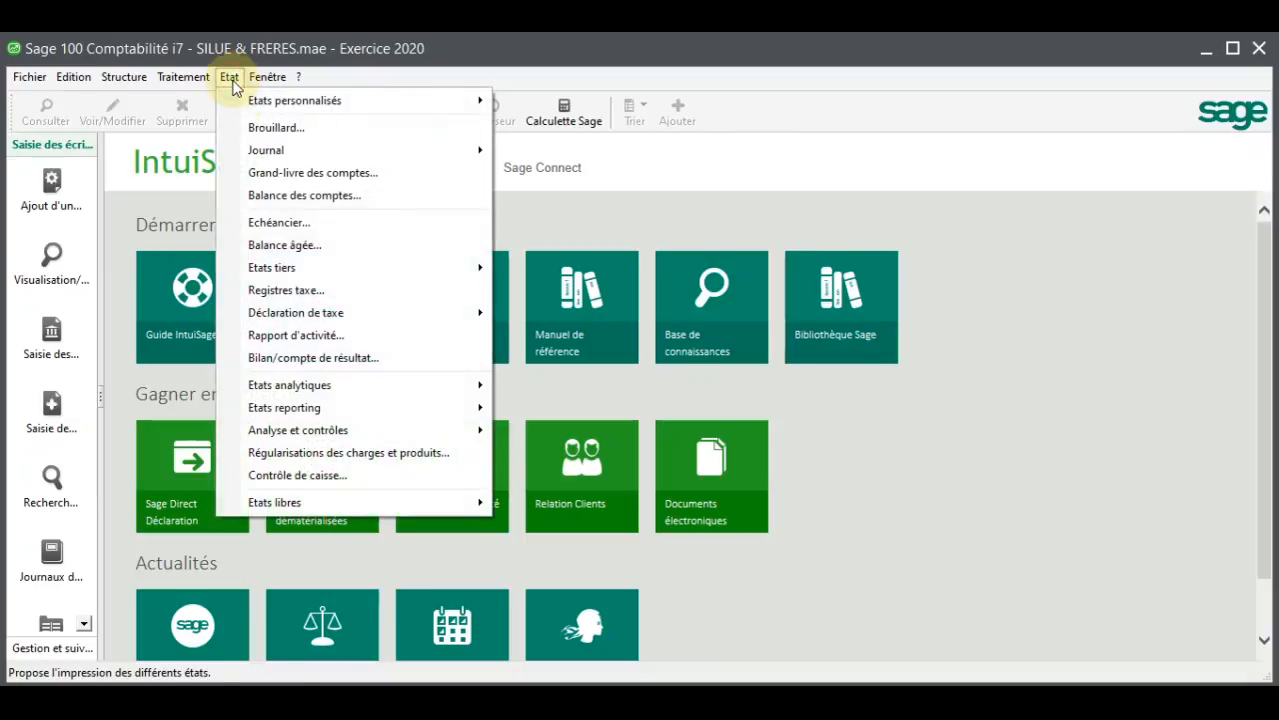
{"action": "left_click", "coordinate": [265, 197]}
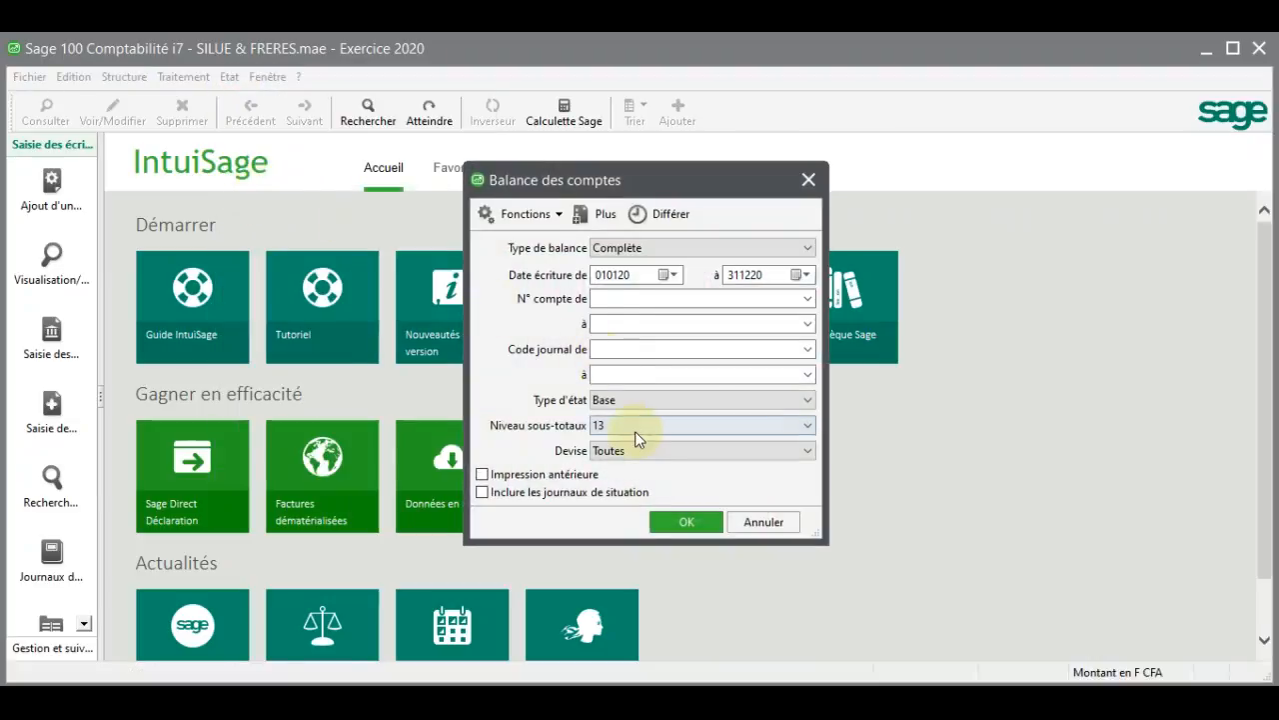
{"action": "left_click", "coordinate": [654, 431]}
{"action": "scroll", "coordinate": [652, 426], "scroll_direction": "up", "scroll_amount": 5}
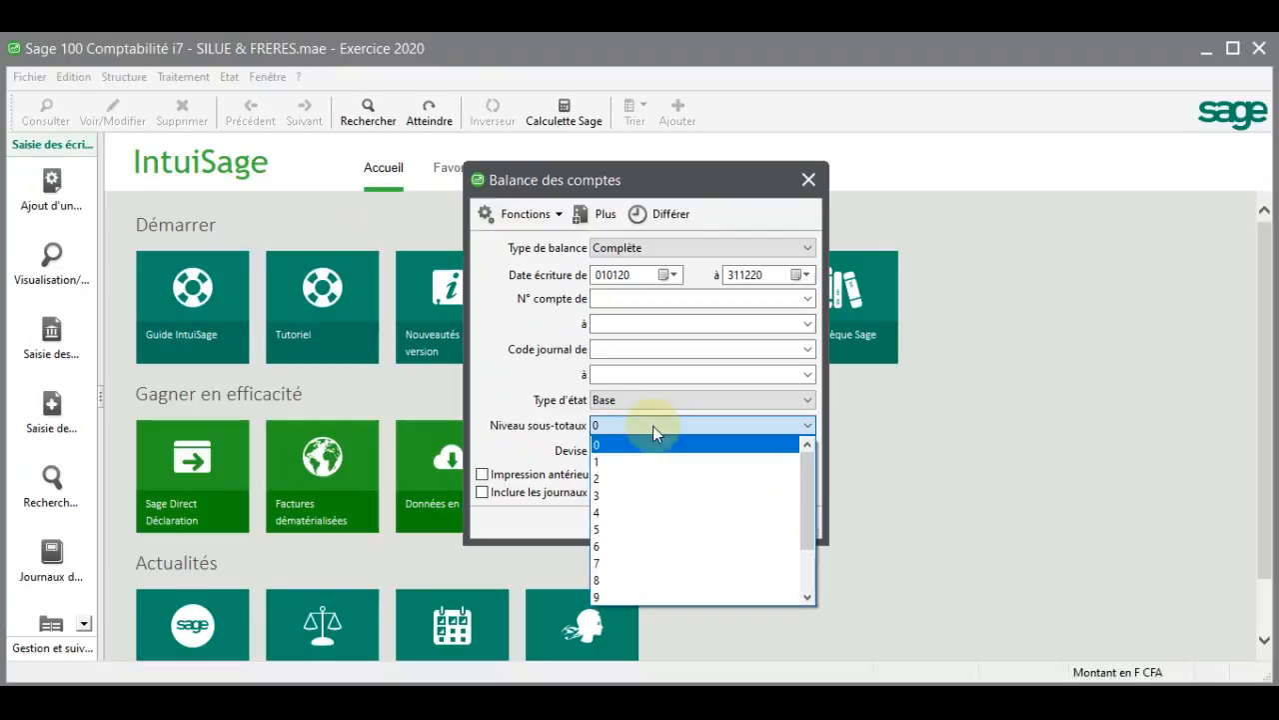
{"action": "left_click", "coordinate": [653, 426]}
{"action": "left_click", "coordinate": [691, 521]}
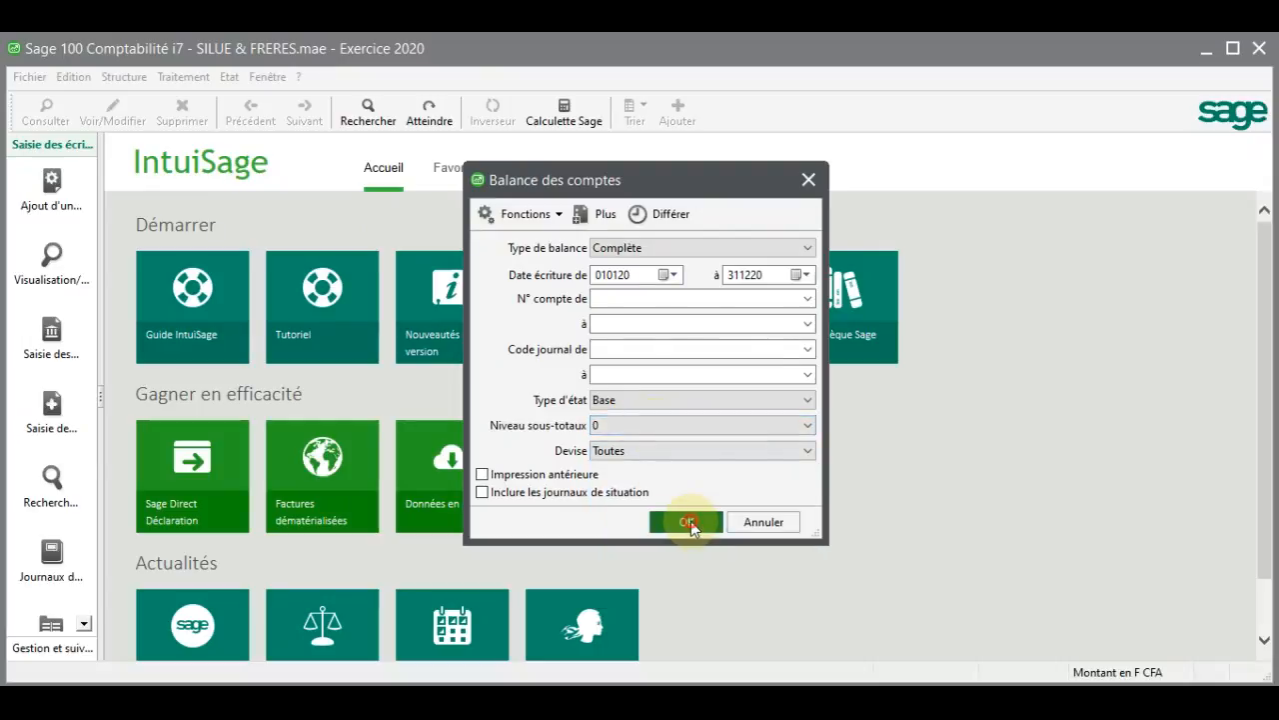
Output the 2020 balance as a print preview instead of a PDF file, examine its print status enlarged, and close the preview
{"action": "left_click", "coordinate": [457, 496]}
{"action": "left_click", "coordinate": [456, 457]}
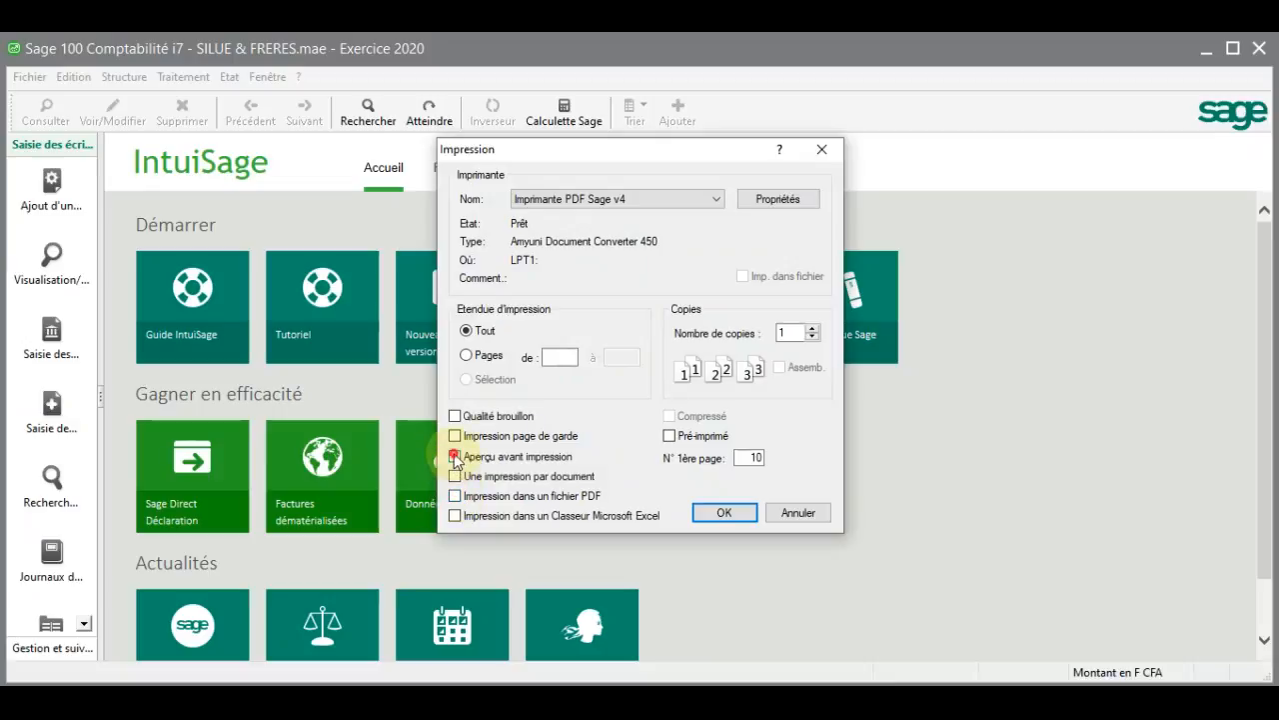
{"action": "left_click", "coordinate": [737, 511]}
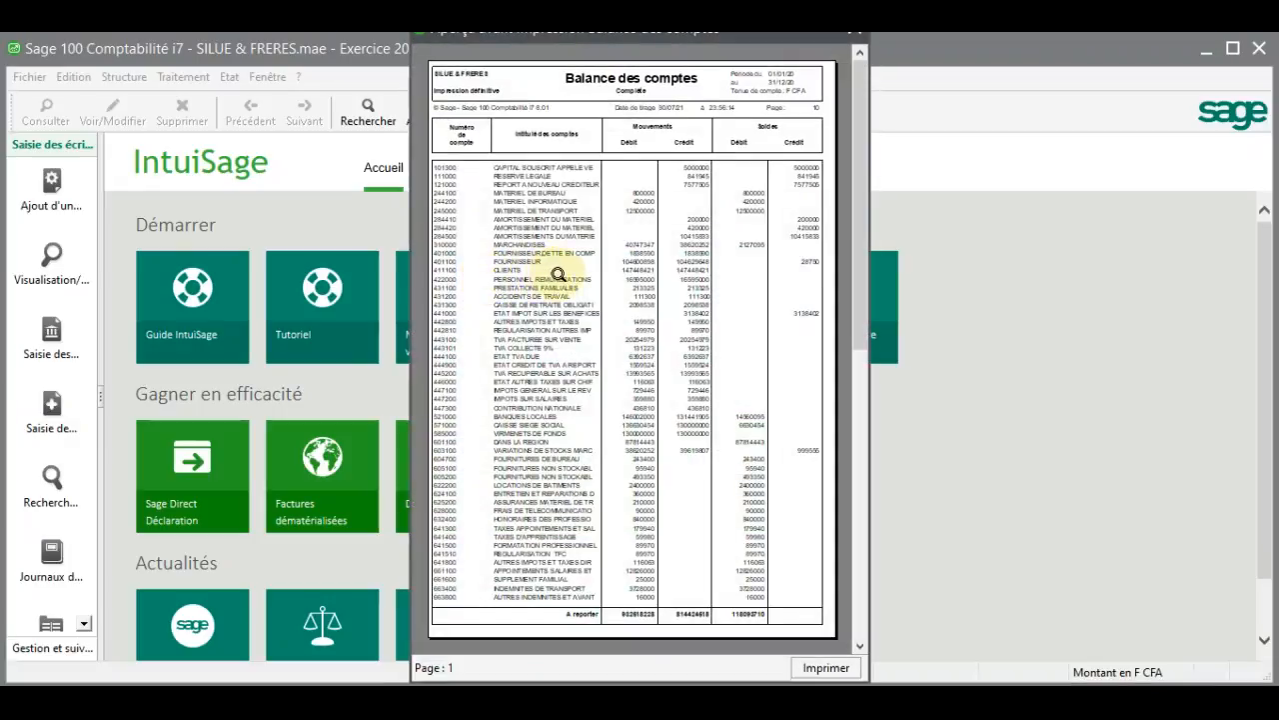
{"action": "left_click", "coordinate": [557, 274]}
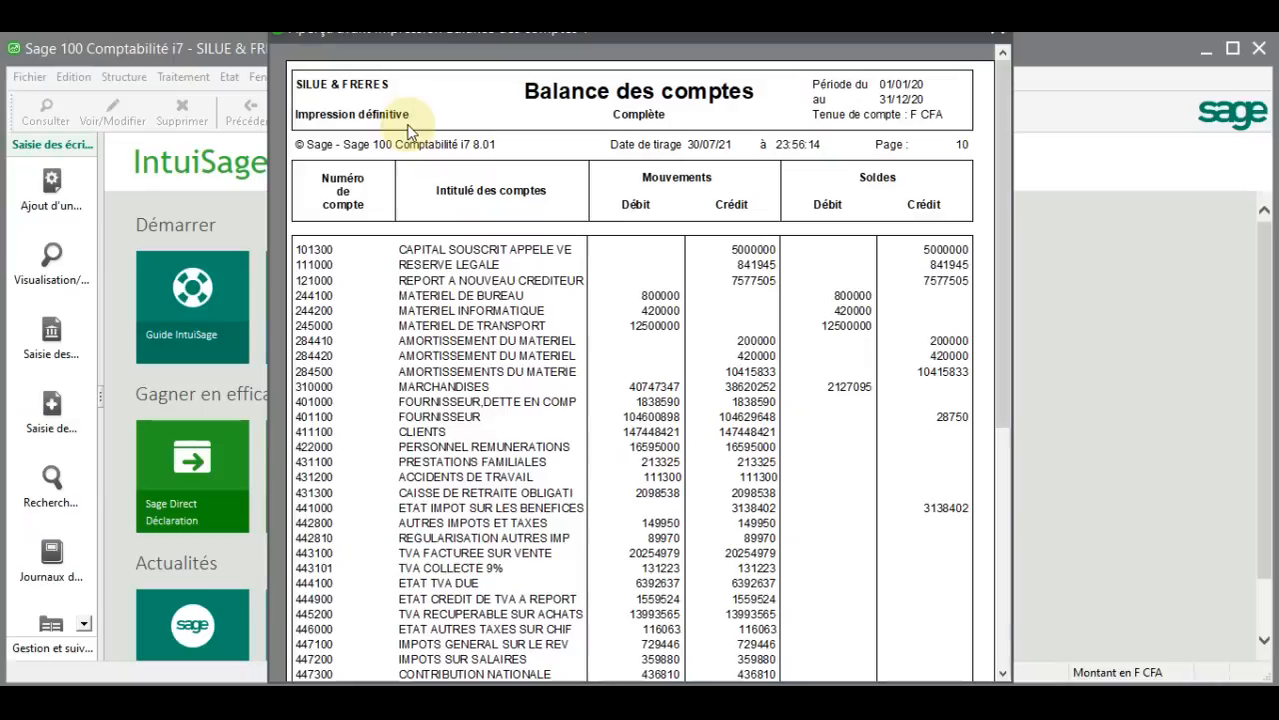
{"action": "double_click", "coordinate": [891, 44]}
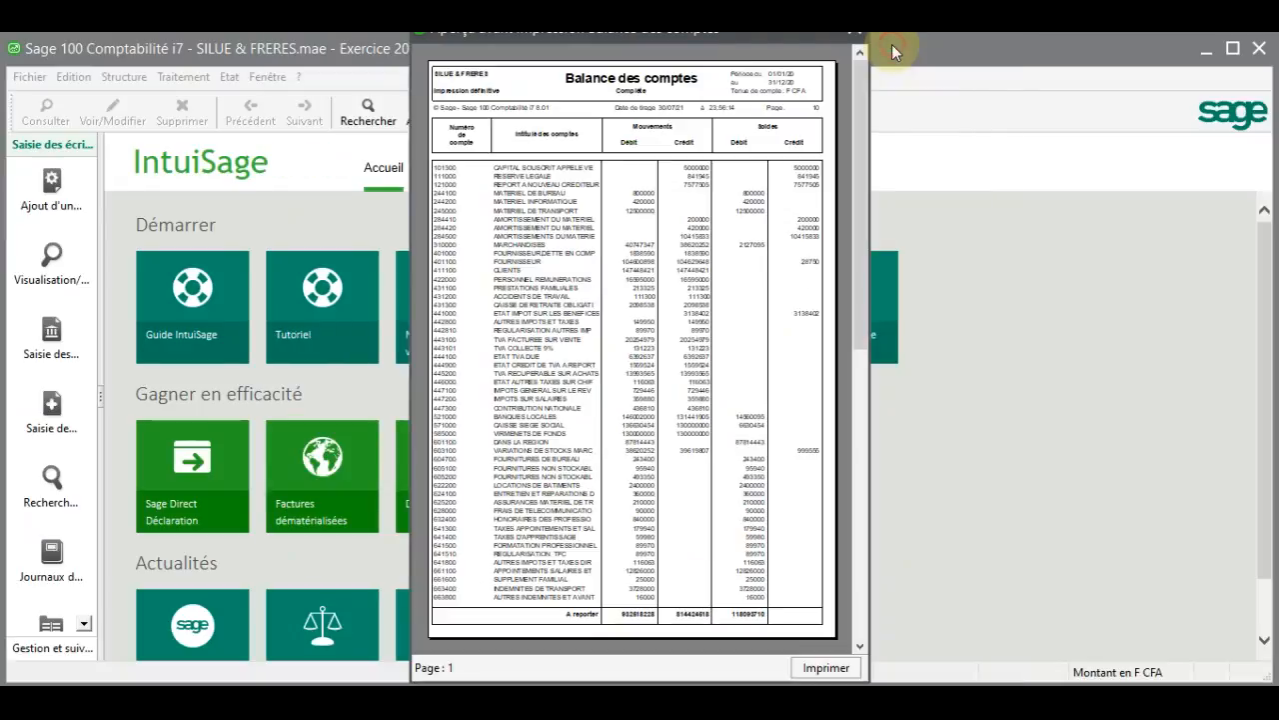
{"action": "left_click", "coordinate": [855, 33]}
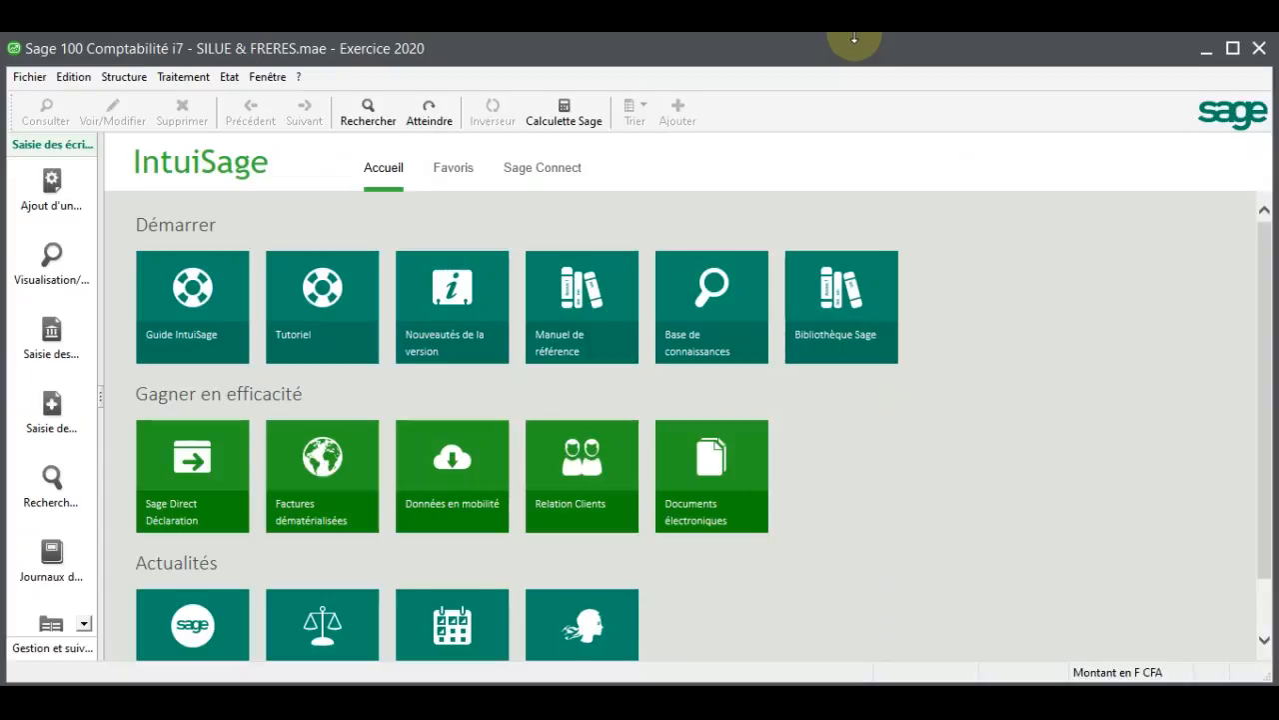
Switch the company file to Exercice 2021 and open its journal entry list
{"action": "left_click", "coordinate": [267, 77]}
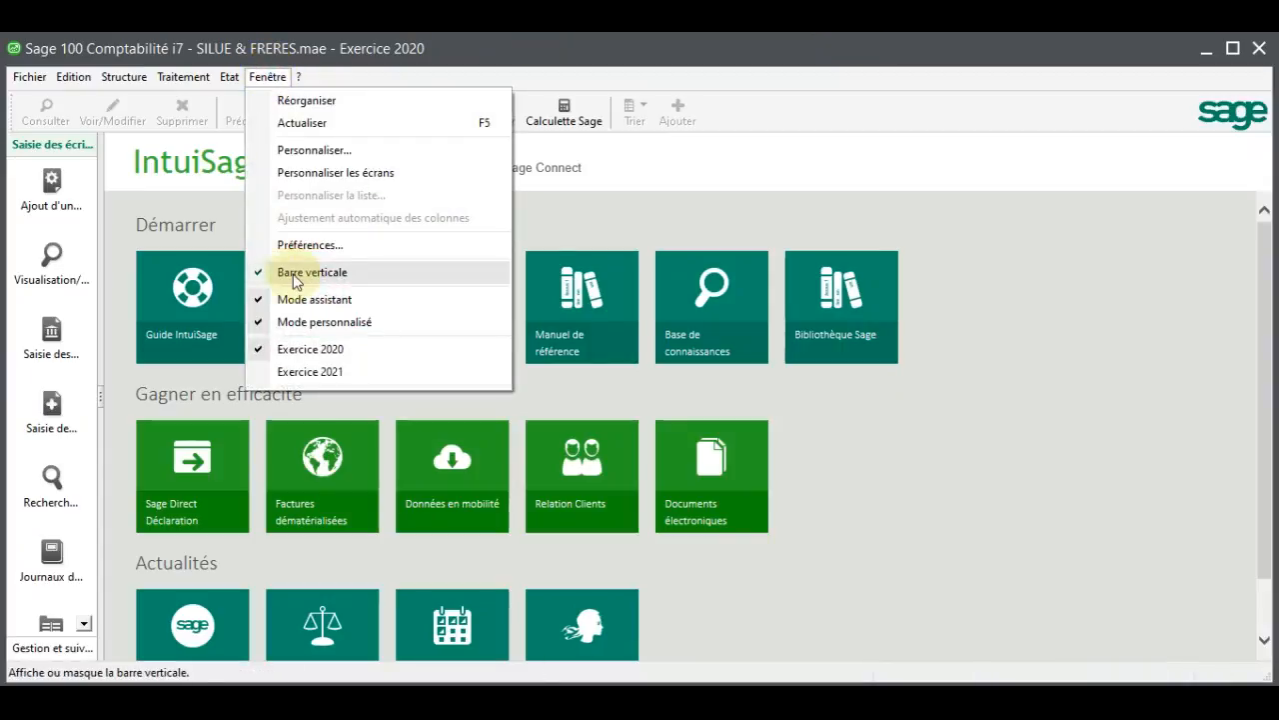
{"action": "left_click", "coordinate": [296, 379]}
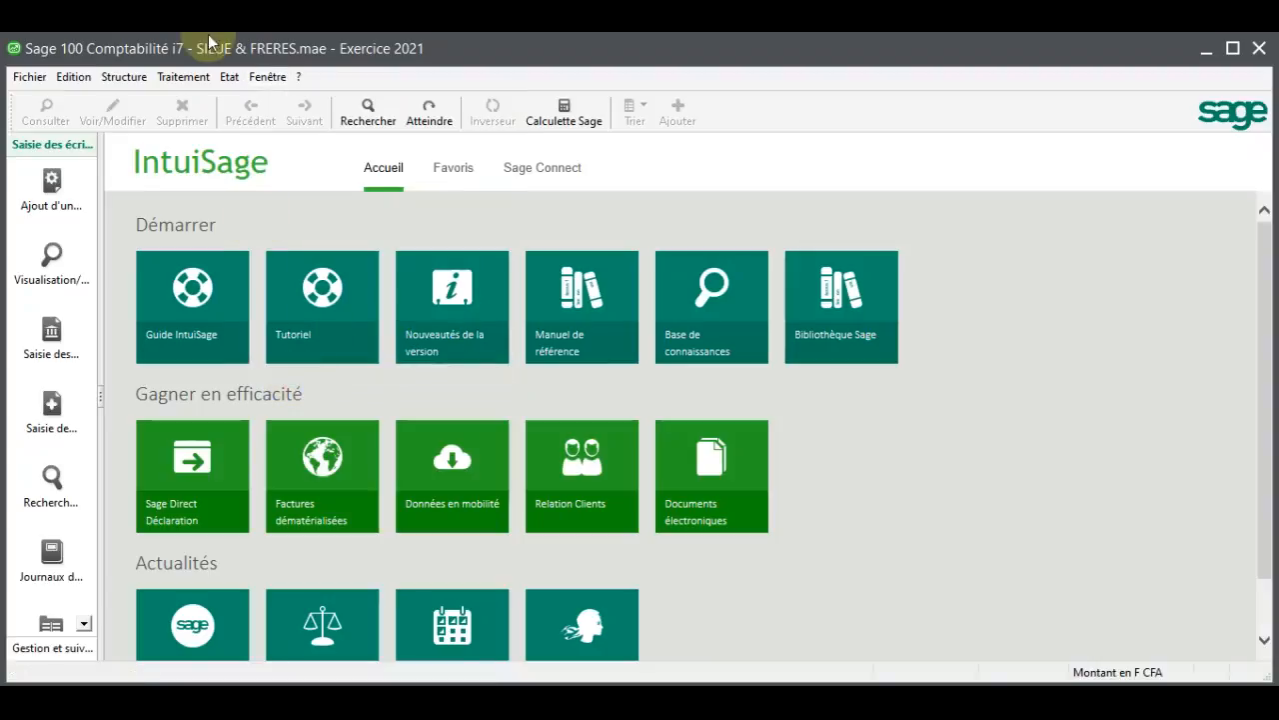
{"action": "left_click", "coordinate": [182, 77]}
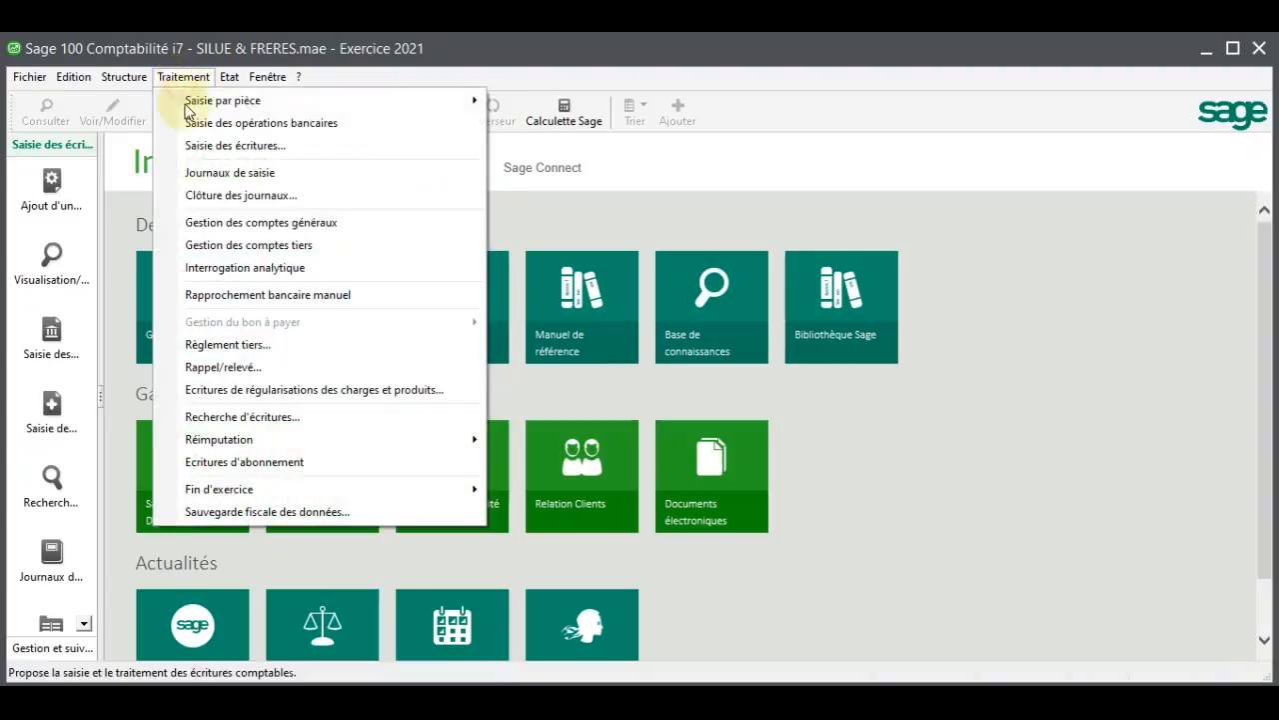
{"action": "left_click", "coordinate": [220, 172]}
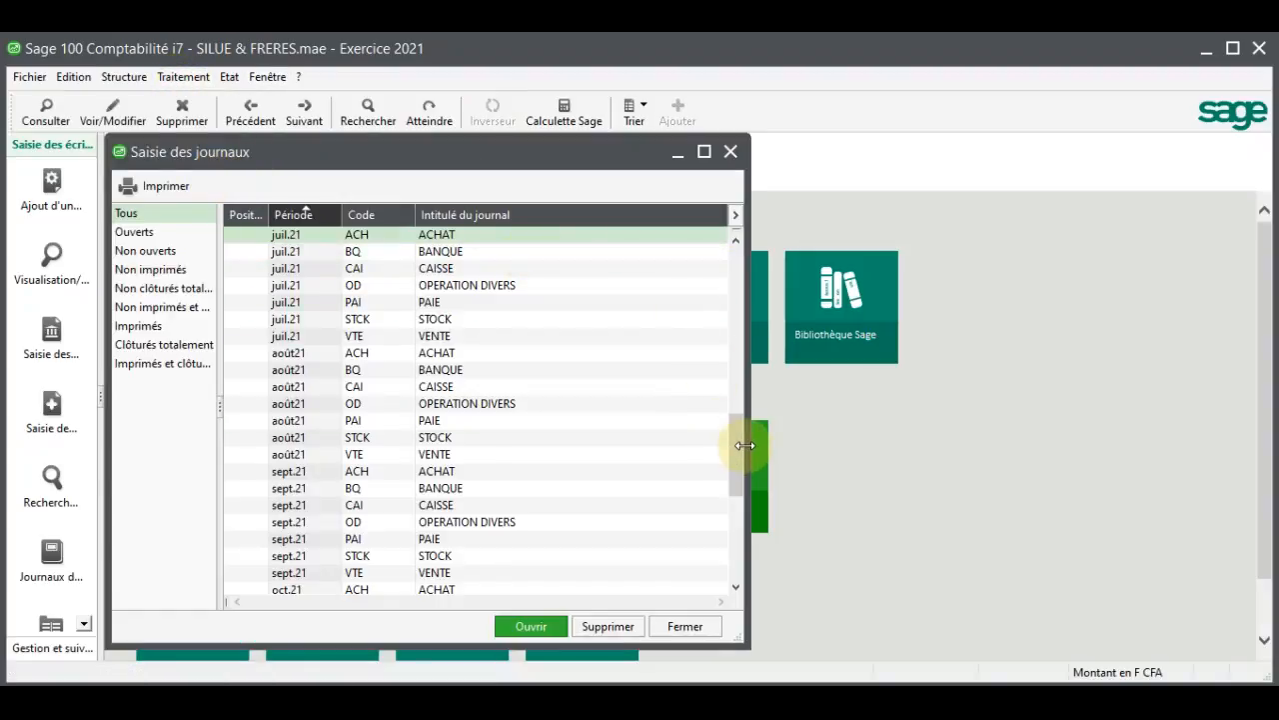
Check the opening entries in the OPERATION DIVERS journal for janv.21, then close that journal
{"action": "left_click_drag", "start_coordinate": [736, 451], "coordinate": [737, 242]}
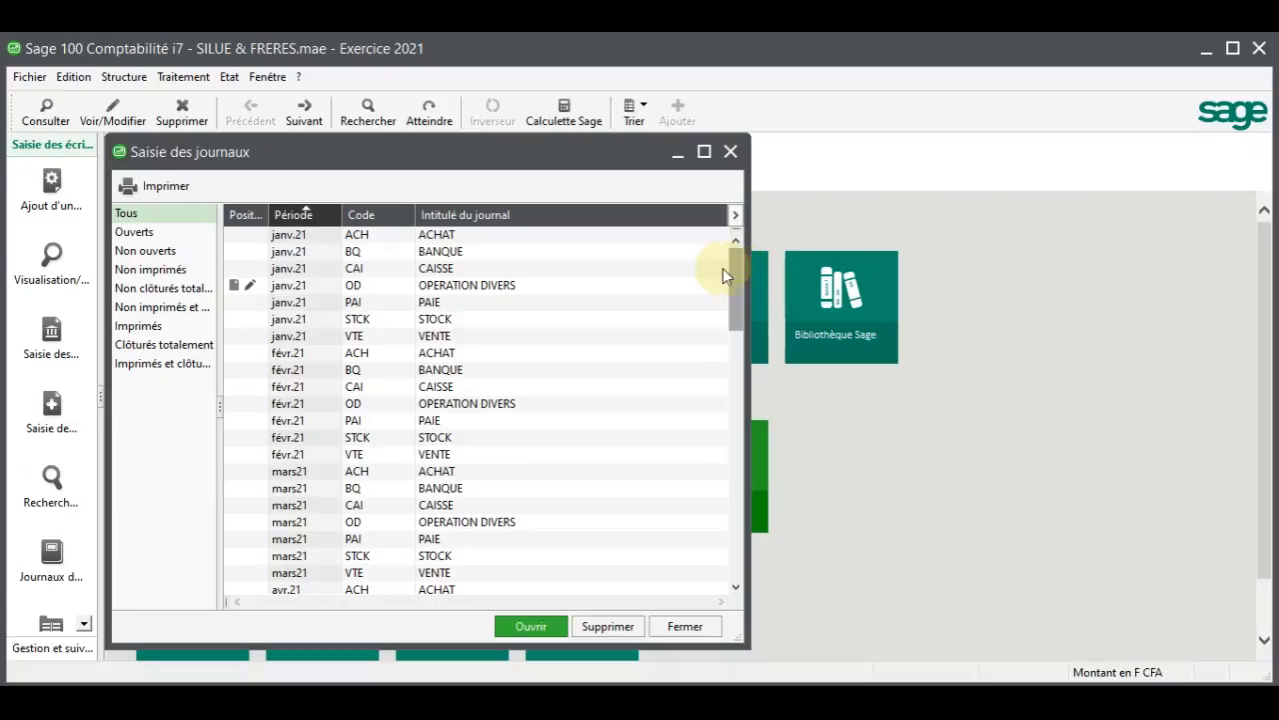
{"action": "left_click", "coordinate": [360, 287]}
{"action": "double_click", "coordinate": [362, 290]}
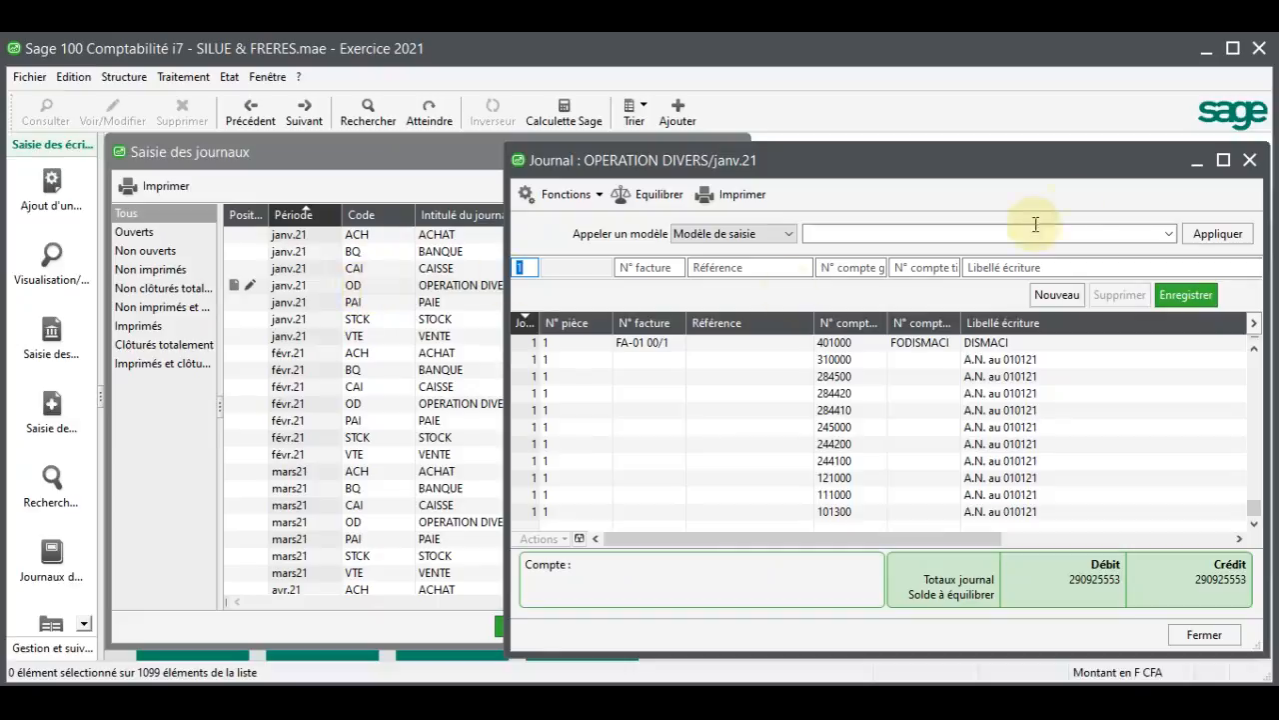
{"action": "left_click", "coordinate": [1250, 161]}
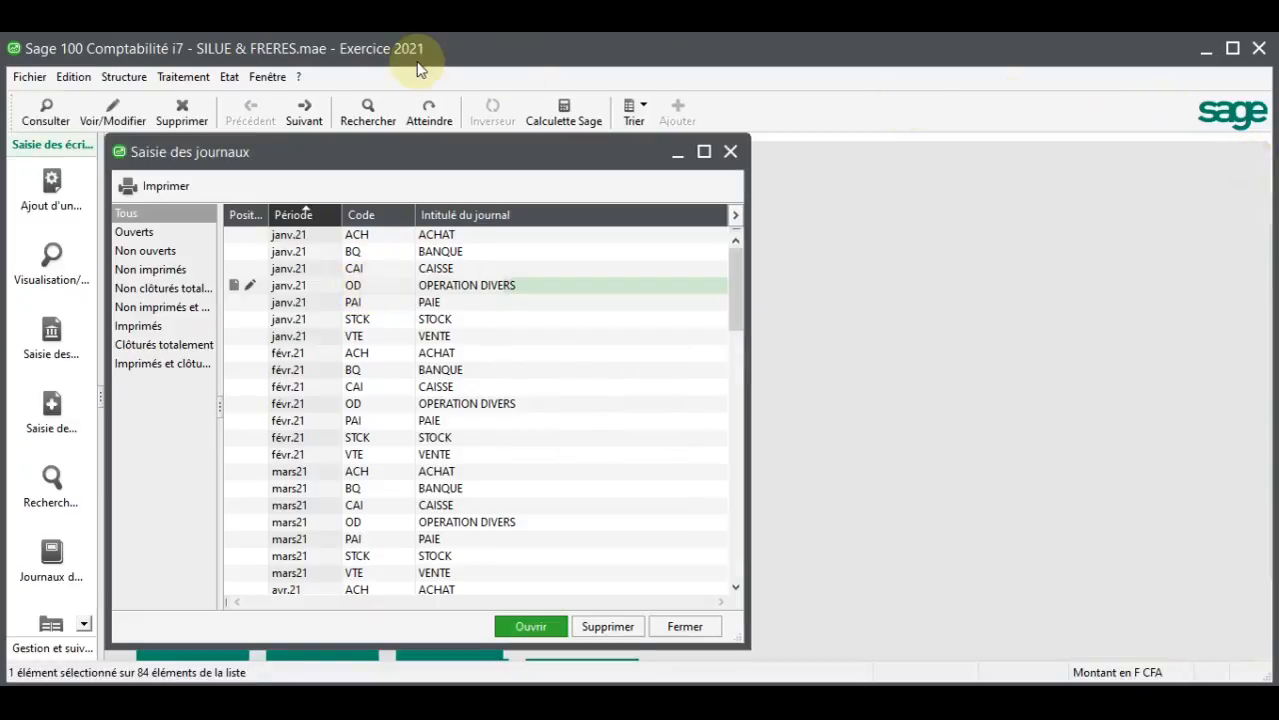
Generate a print preview of the complete account balance for 010121 to 311221 without subtotals
{"action": "left_click", "coordinate": [230, 76]}
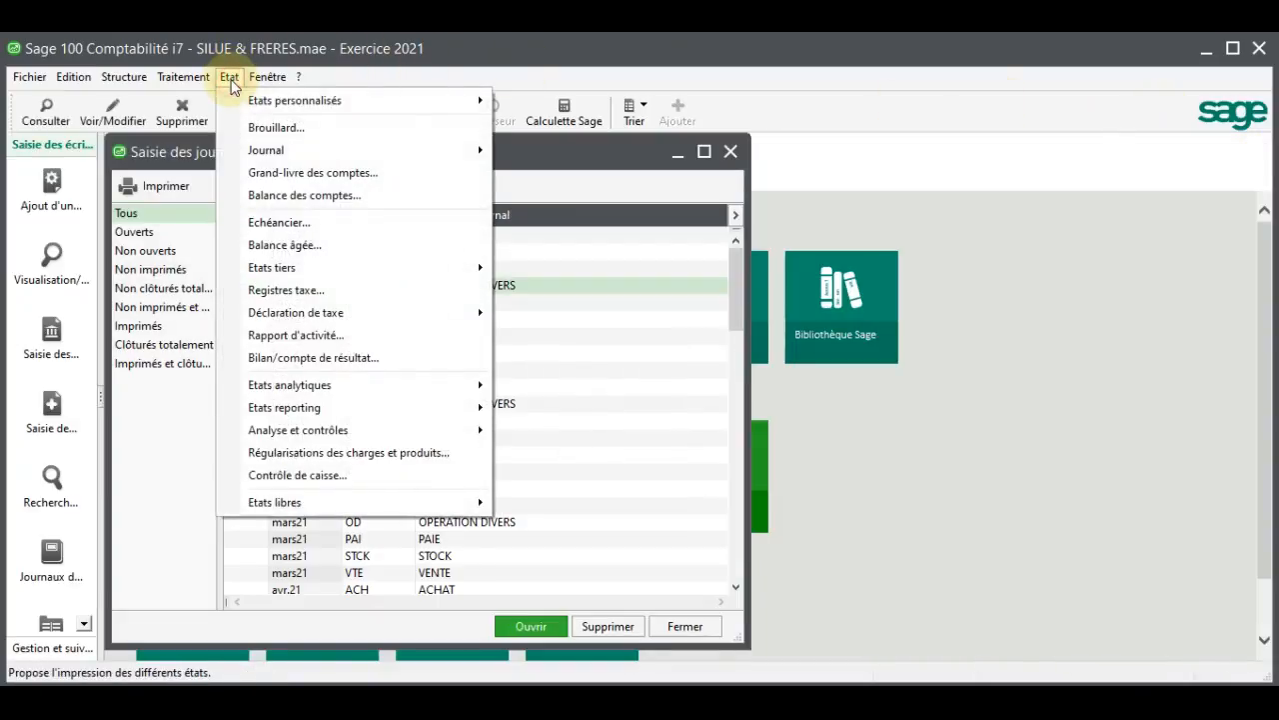
{"action": "left_click", "coordinate": [313, 196]}
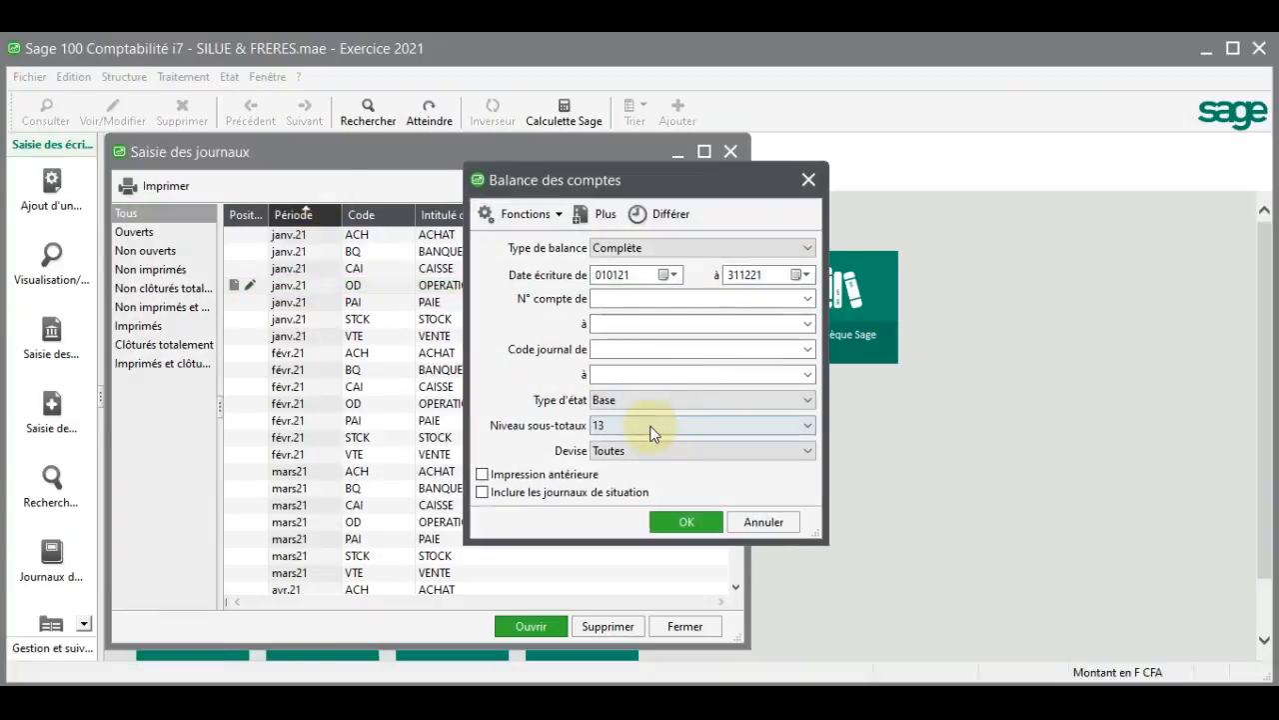
{"action": "left_click", "coordinate": [651, 428]}
{"action": "left_click", "coordinate": [651, 427]}
{"action": "key", "text": "Return"}
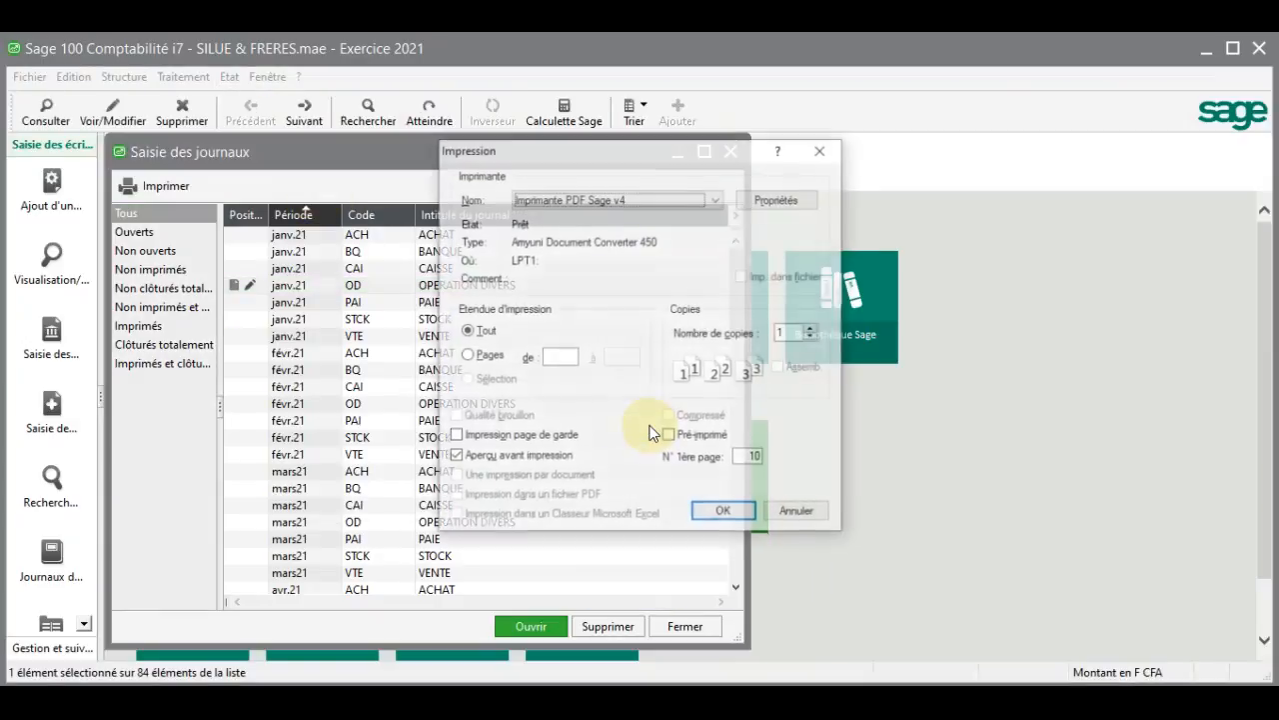
{"action": "key", "text": "Return"}
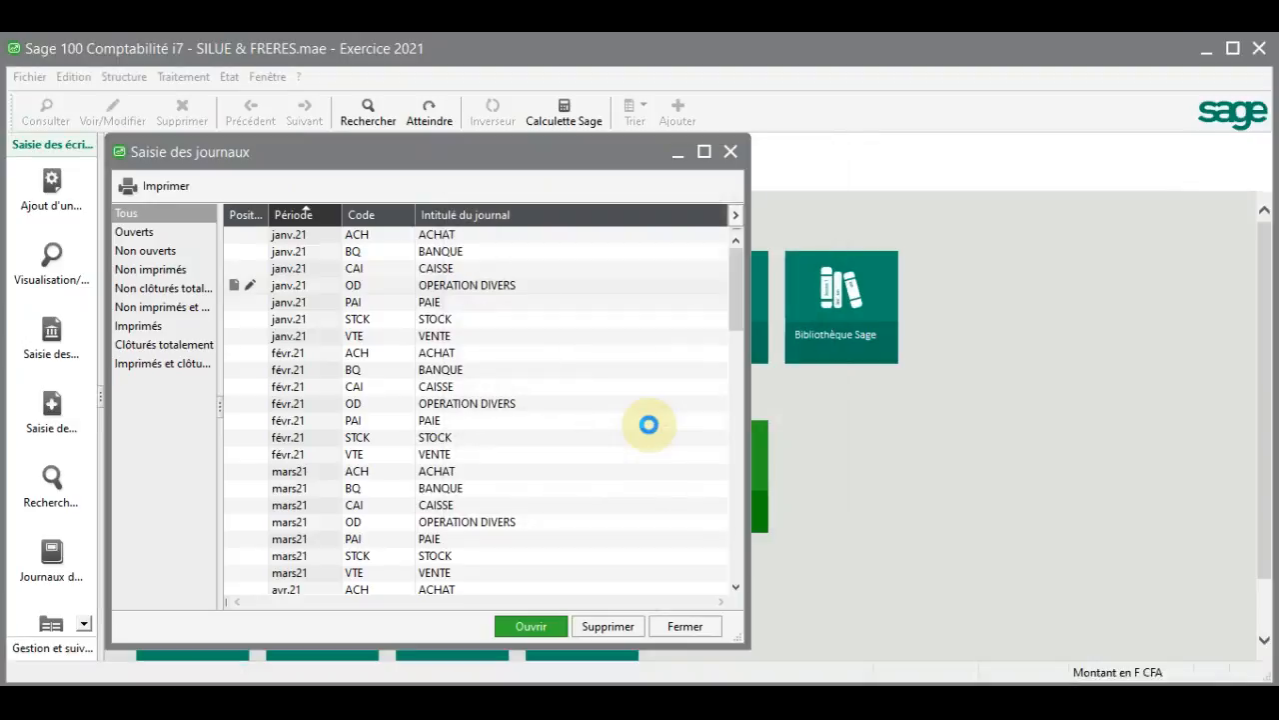
Examine the carried-forward accounts and totals in the enlarged 2021 balance, then close the preview and minimize the journal list
{"action": "left_click", "coordinate": [601, 262]}
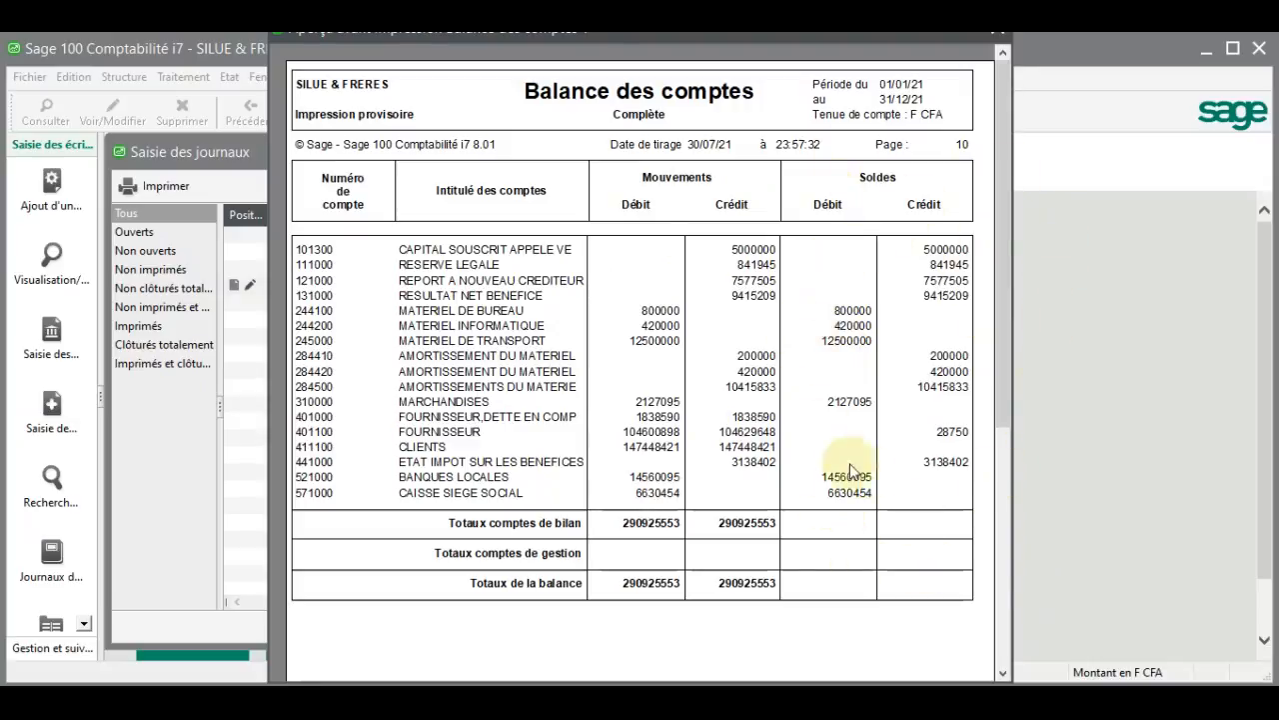
{"action": "left_click", "coordinate": [994, 33]}
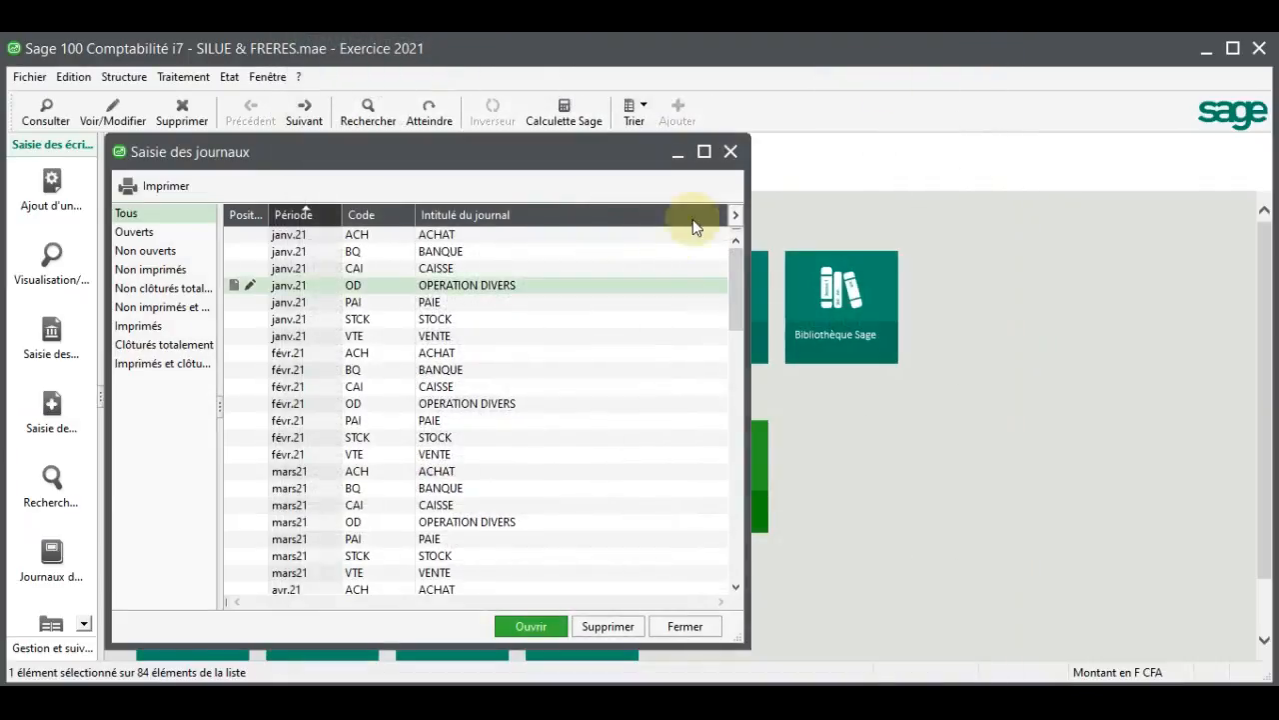
{"action": "left_click", "coordinate": [680, 155]}
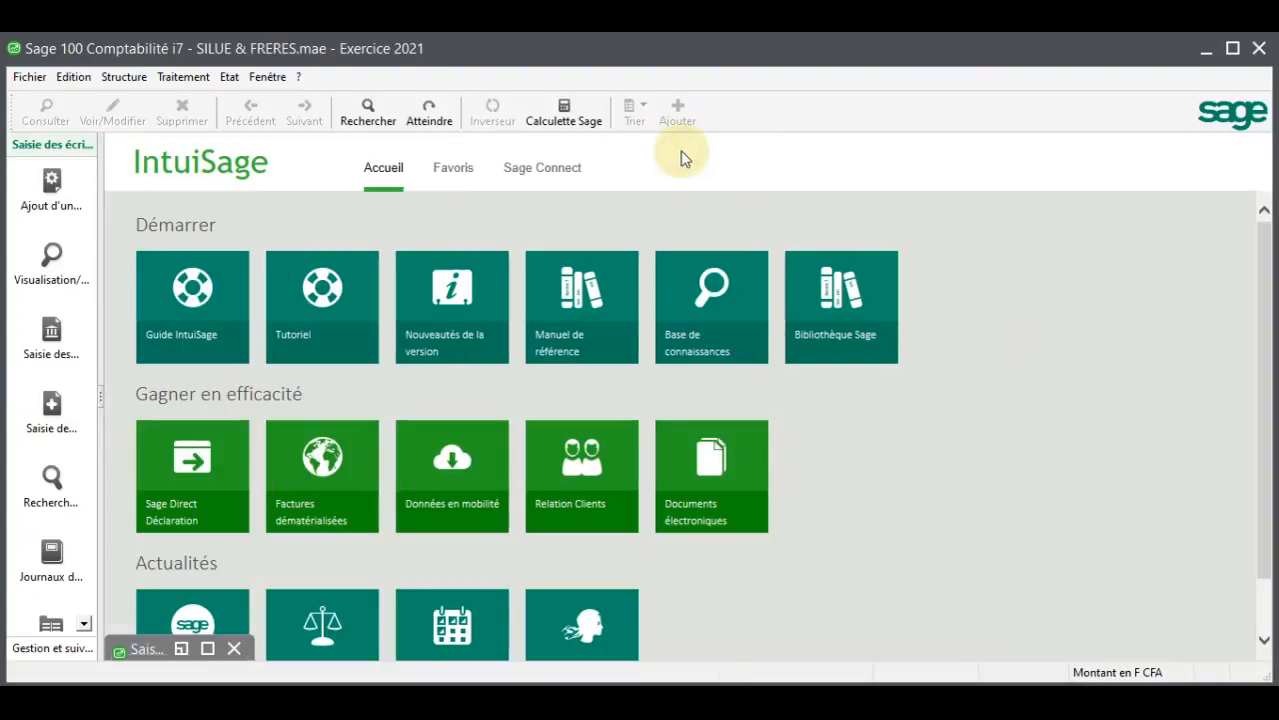